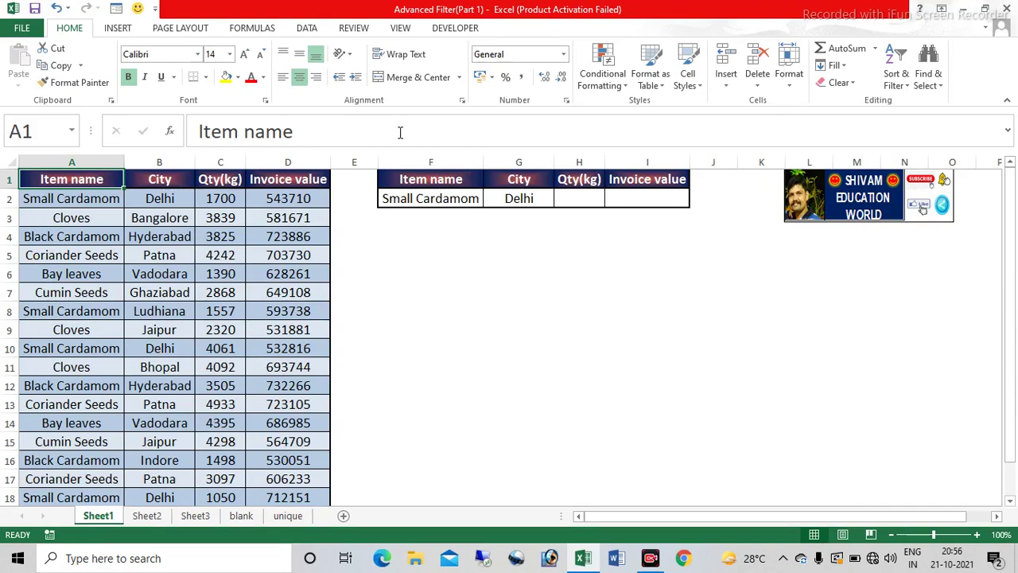
# Review the item tables and criteria headers on Sheet1 and the blank and unique sheets
pyautogui.click(145, 517)
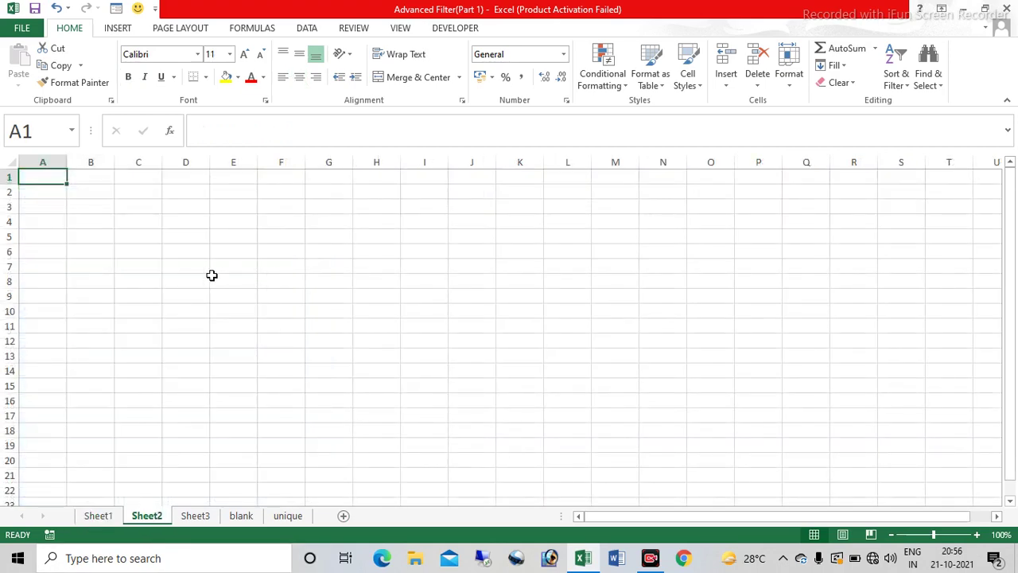
pyautogui.click(99, 516)
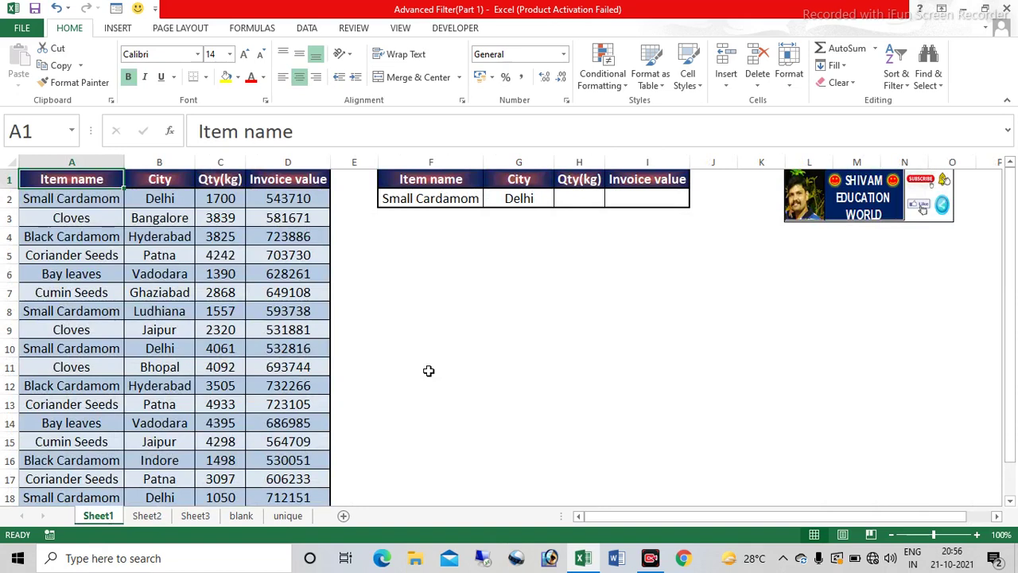
pyautogui.click(241, 516)
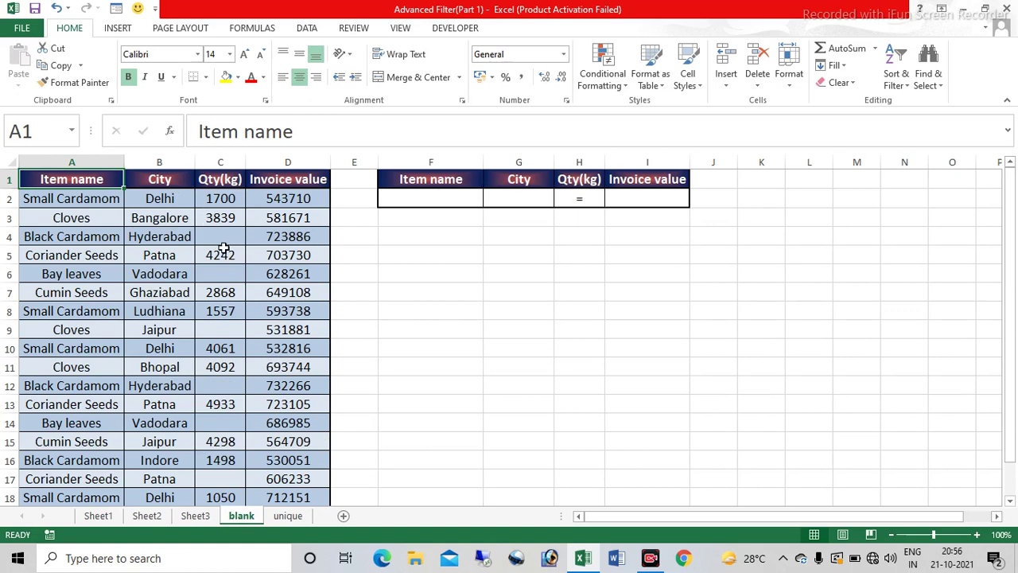
pyautogui.click(291, 517)
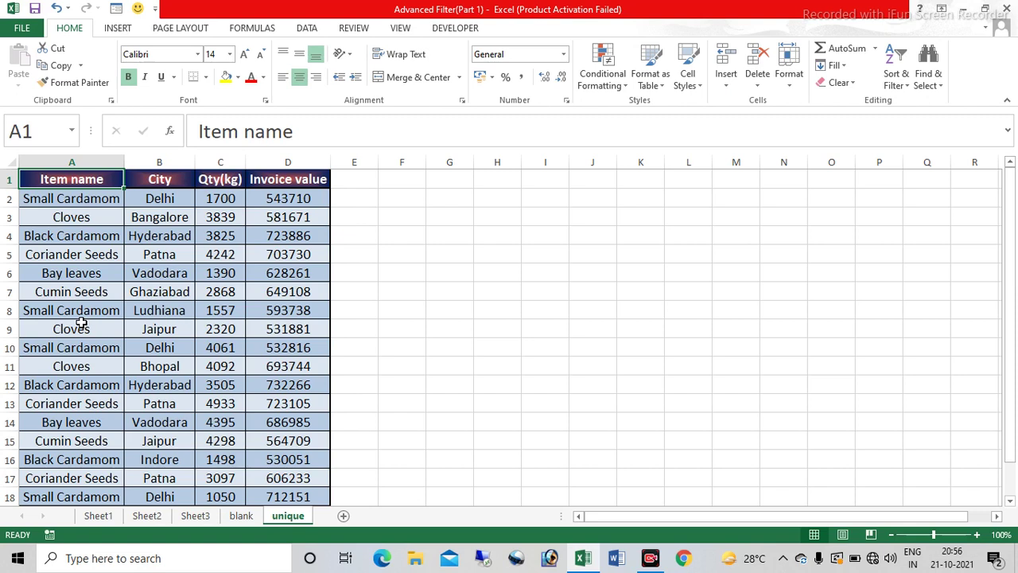
pyautogui.click(97, 515)
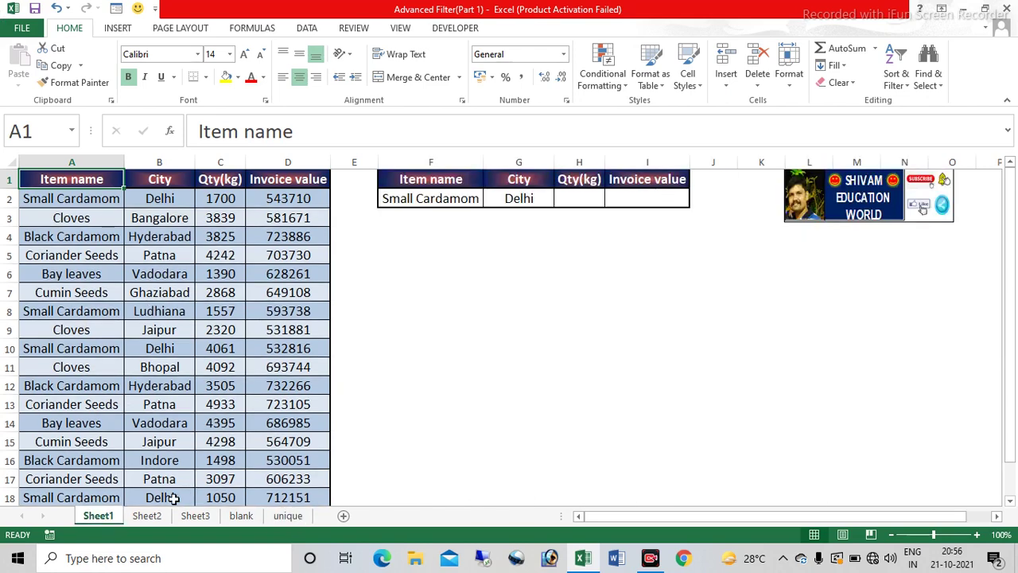
# Switch to the empty Sheet2 and select cell A1
pyautogui.click(135, 519)
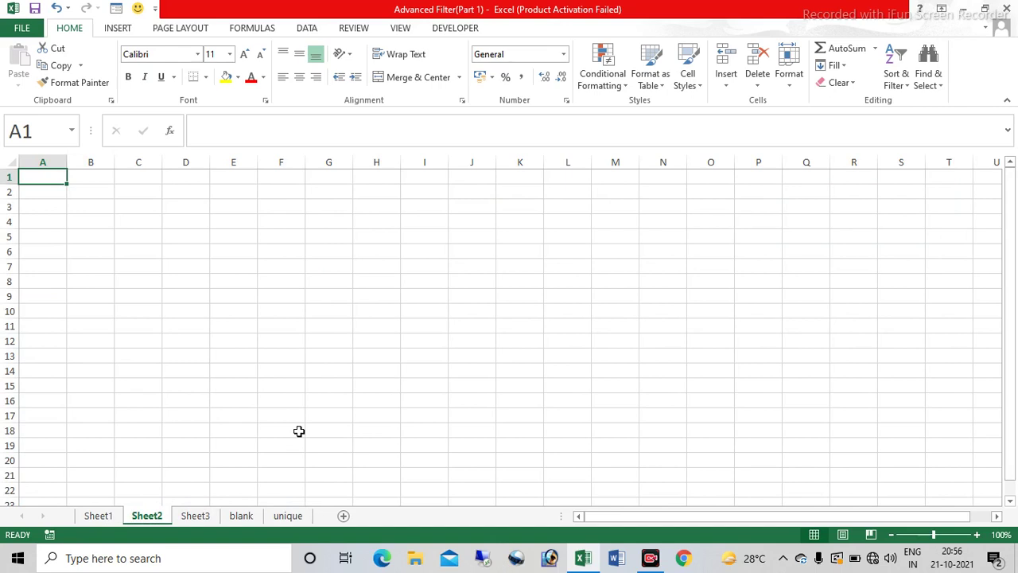
pyautogui.click(138, 162)
pyautogui.click(284, 281)
pyautogui.click(425, 252)
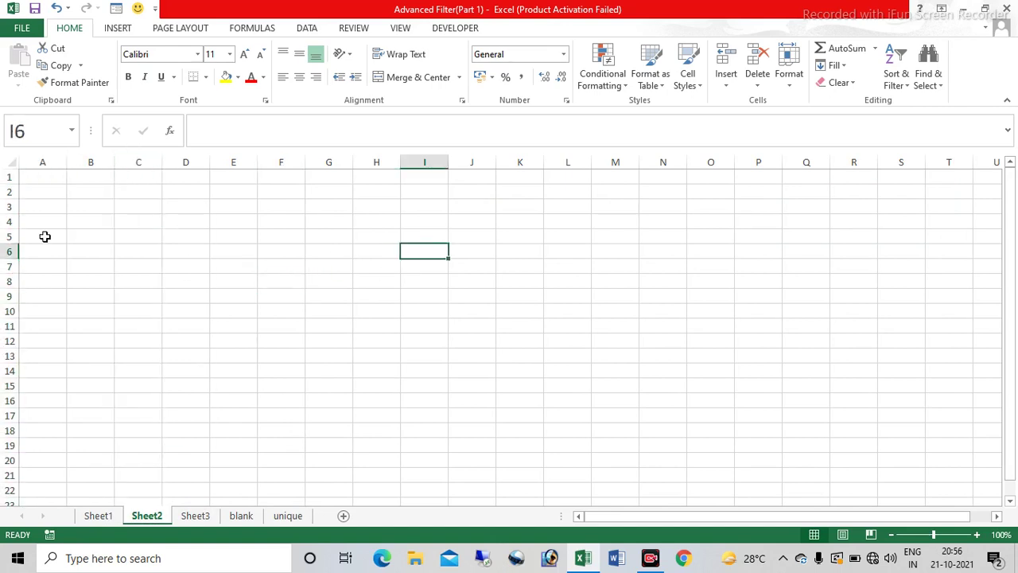
pyautogui.click(44, 237)
pyautogui.click(35, 177)
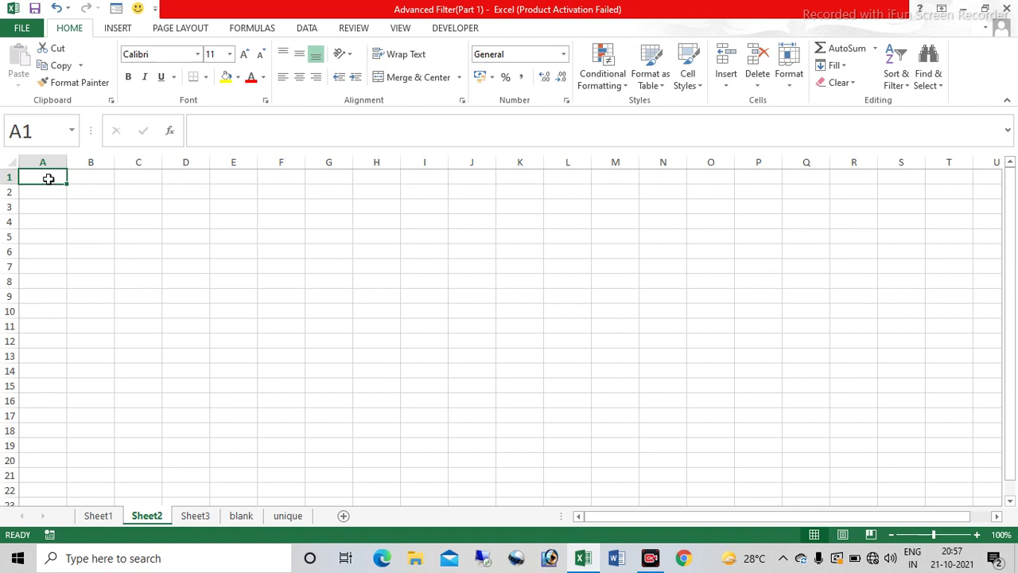
# Start an Advanced Filter that copies to another location, with Sheet1!$A$1:$D$18 as its list range
pyautogui.click(307, 28)
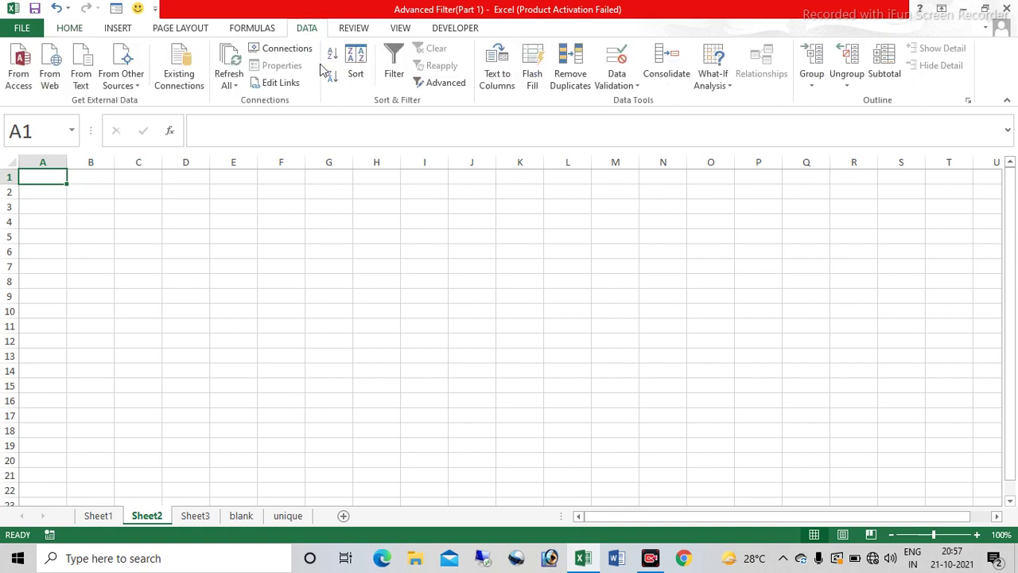
pyautogui.click(457, 91)
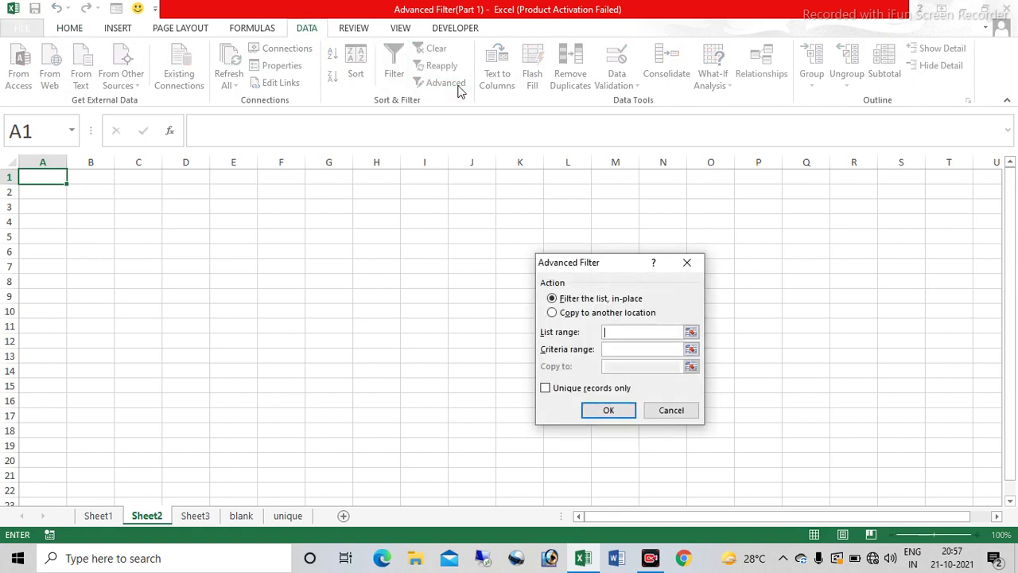
pyautogui.click(554, 314)
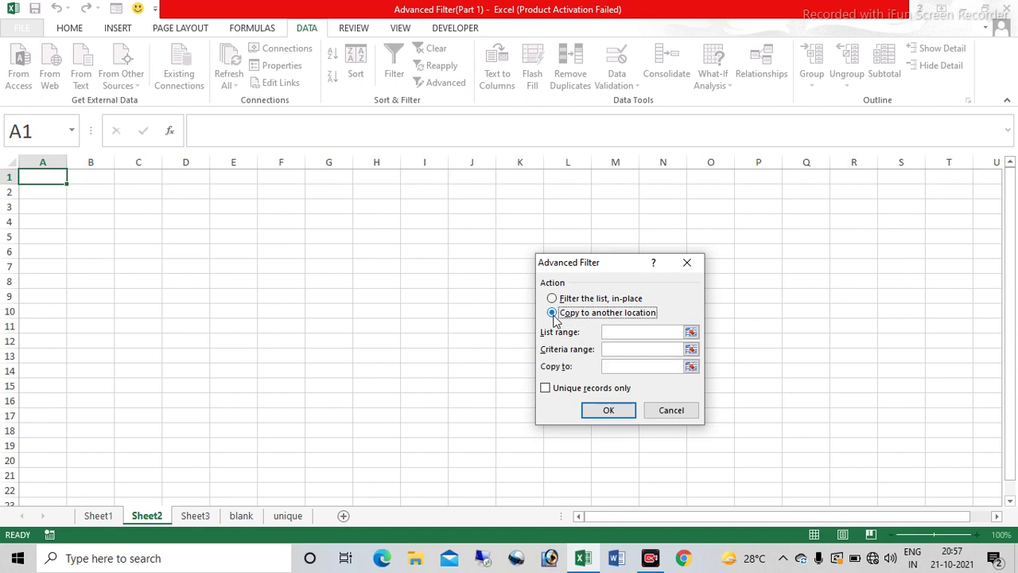
pyautogui.click(625, 333)
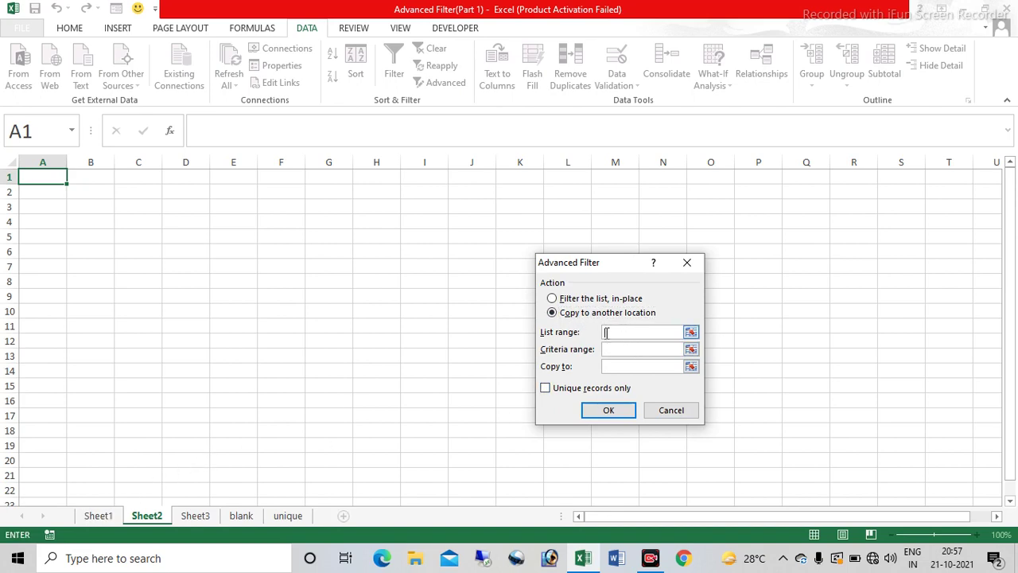
pyautogui.click(109, 516)
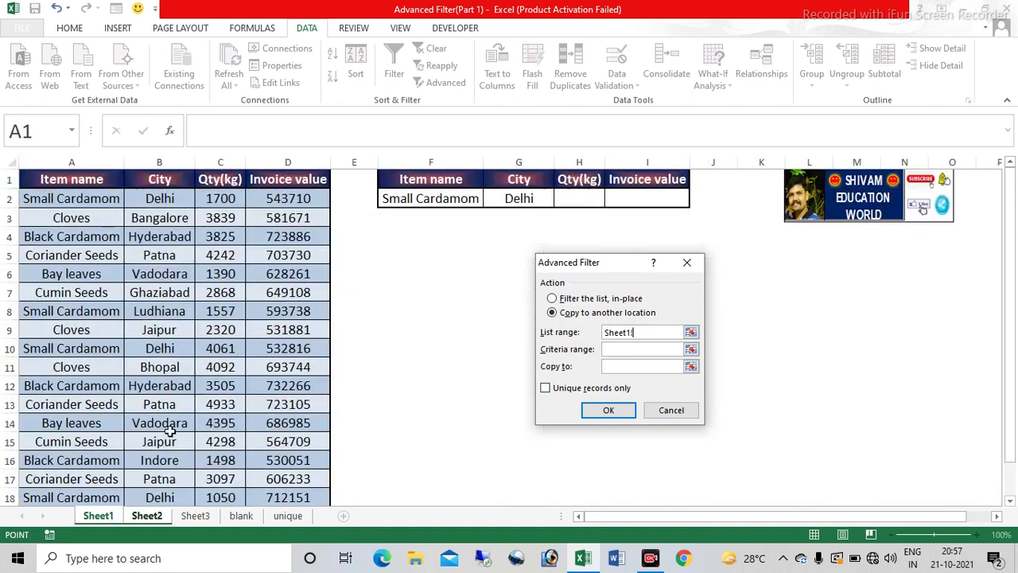
pyautogui.moveTo(94, 179); pyautogui.dragTo(295, 477)
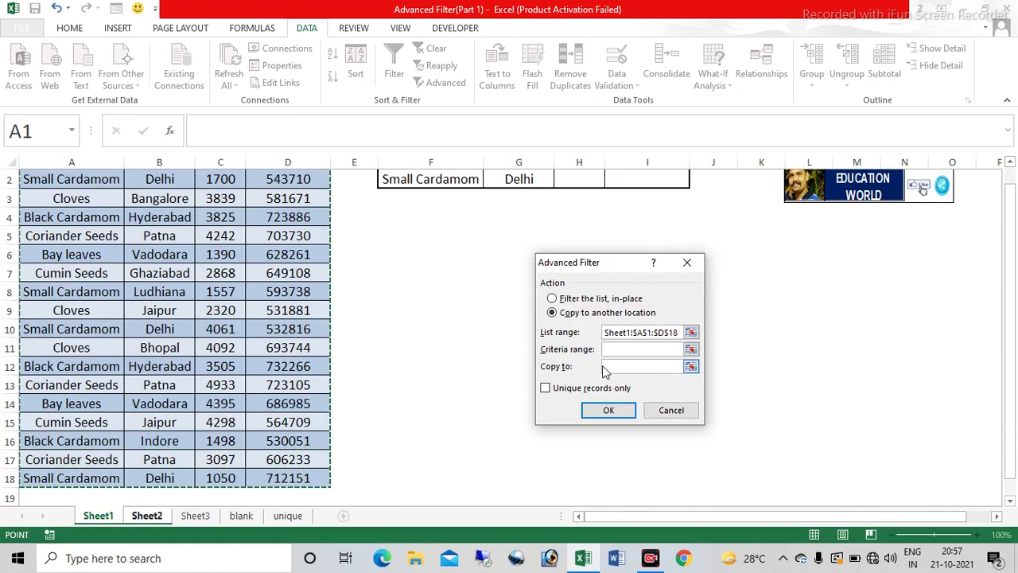
# Set the criteria range to Sheet1!$F$1:$F$2, covering the Item name header and Small Cardamom
pyautogui.click(617, 351)
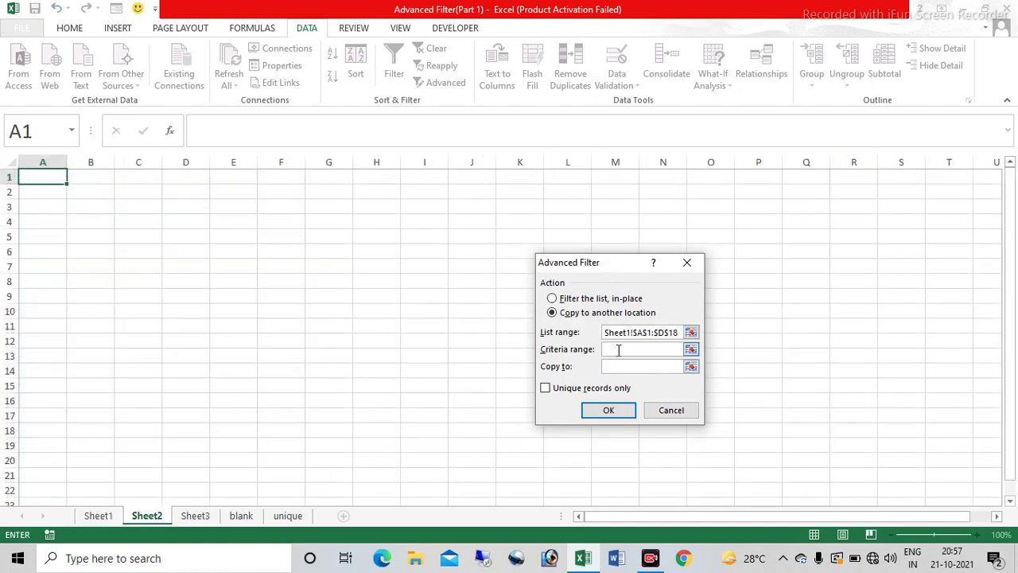
pyautogui.click(95, 517)
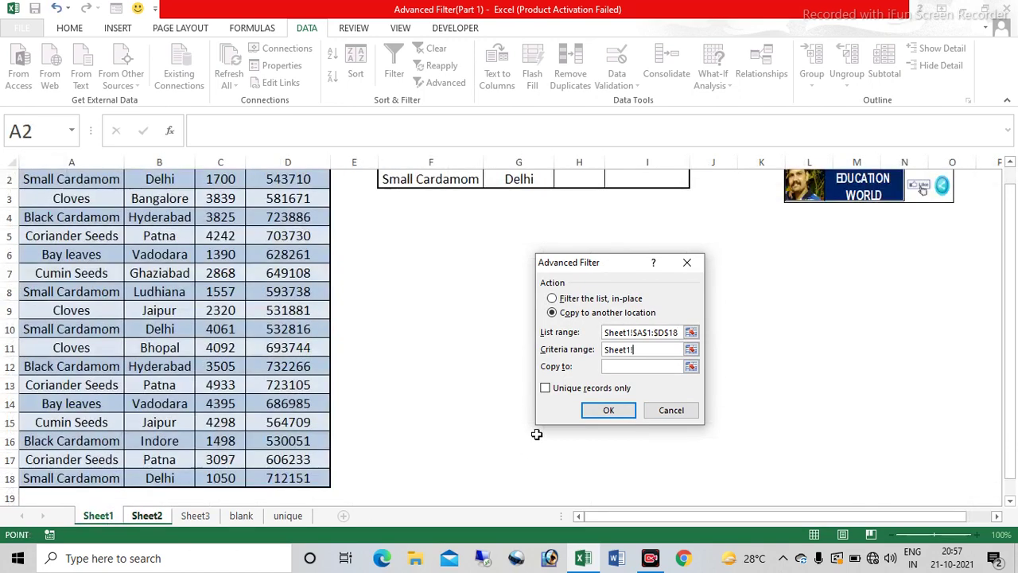
pyautogui.scroll(1, 1015, 328)
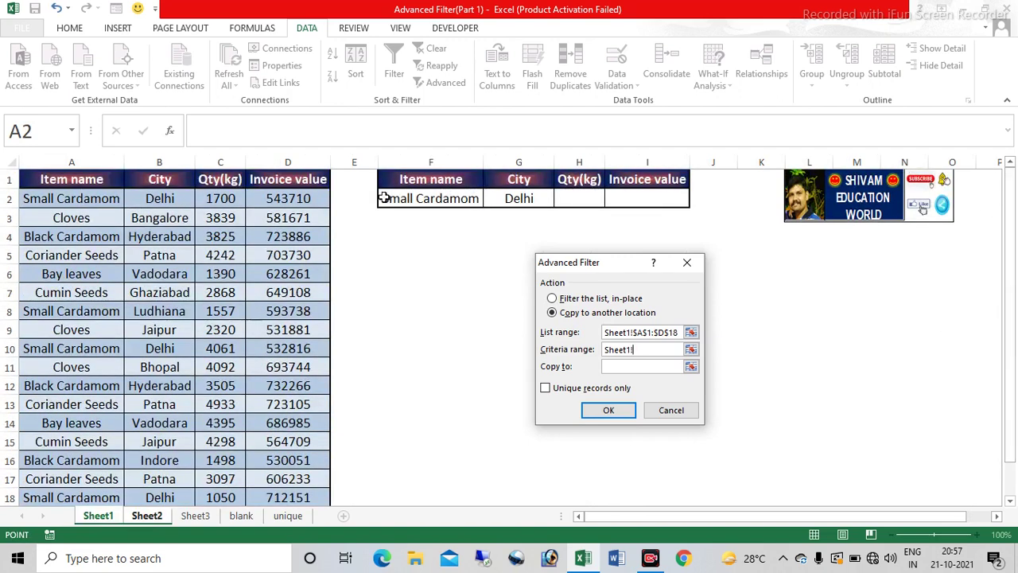
pyautogui.moveTo(423, 186); pyautogui.dragTo(429, 191)
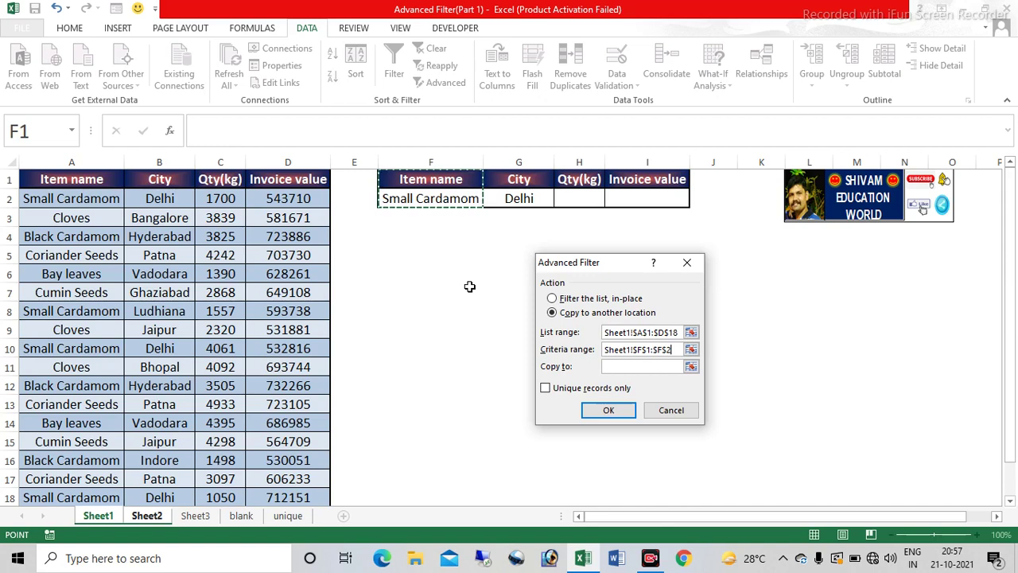
# Set the copy destination to cell A1 of Sheet2 and run the Advanced Filter
pyautogui.click(620, 369)
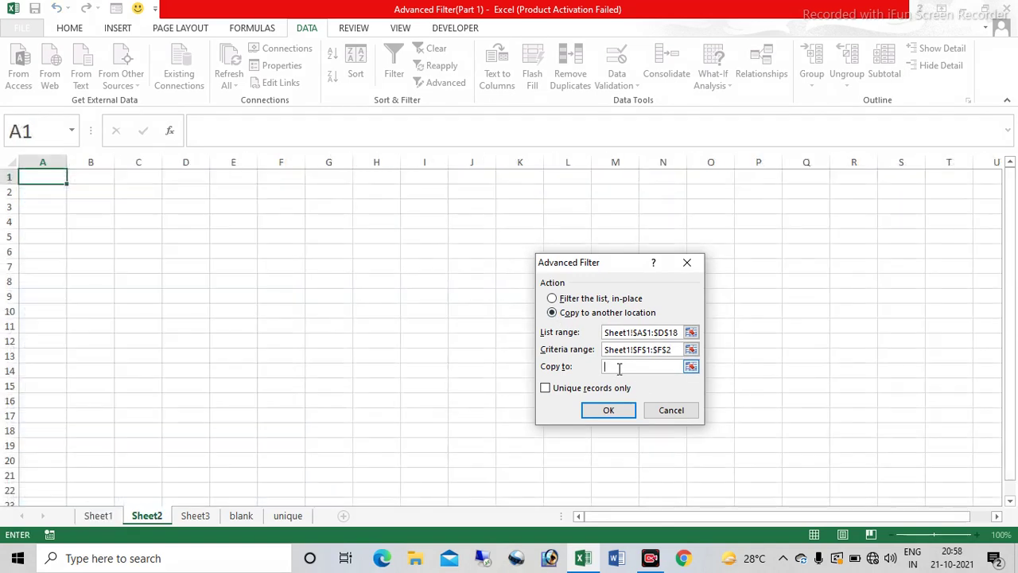
pyautogui.click(52, 178)
pyautogui.click(608, 410)
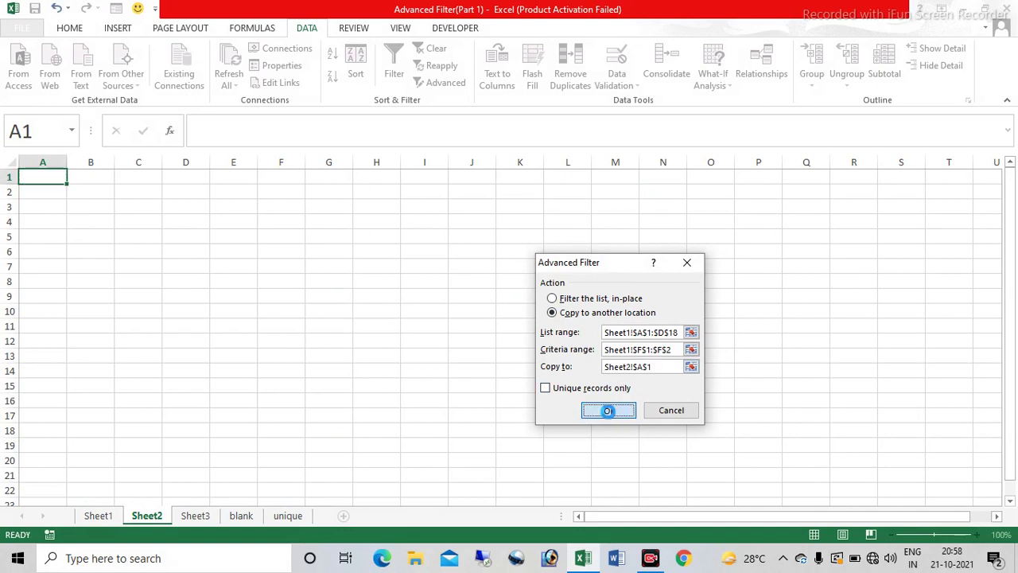
# Autofit the widths of columns A to D on Sheet2 to their contents
pyautogui.moveTo(54, 162); pyautogui.dragTo(194, 164)
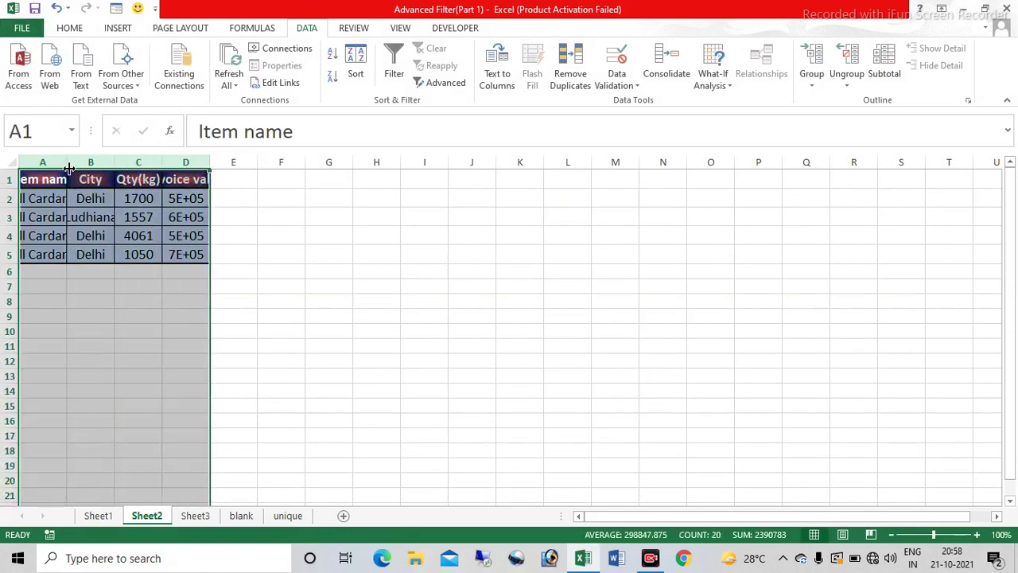
pyautogui.doubleClick(68, 165)
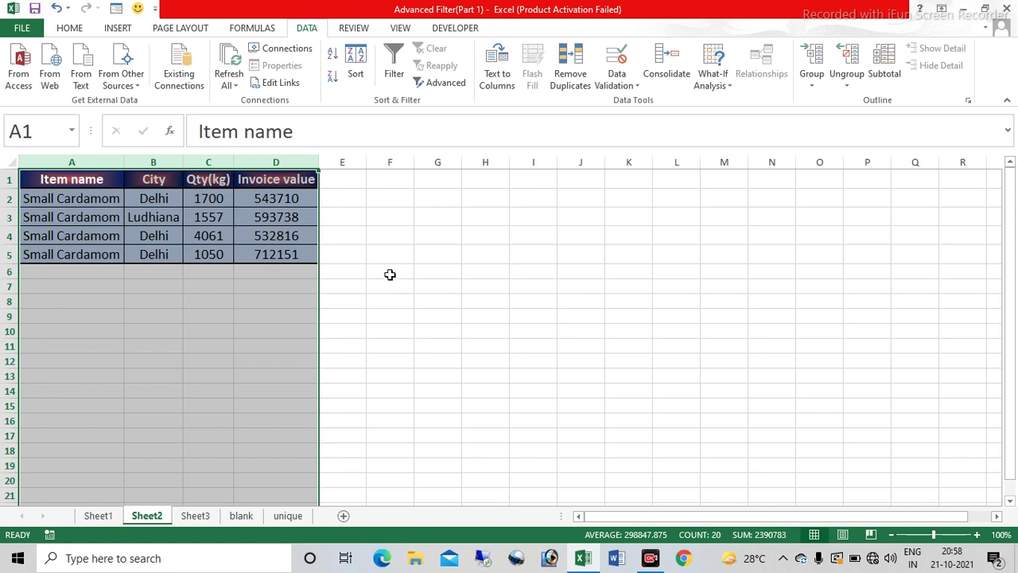
pyautogui.click(363, 232)
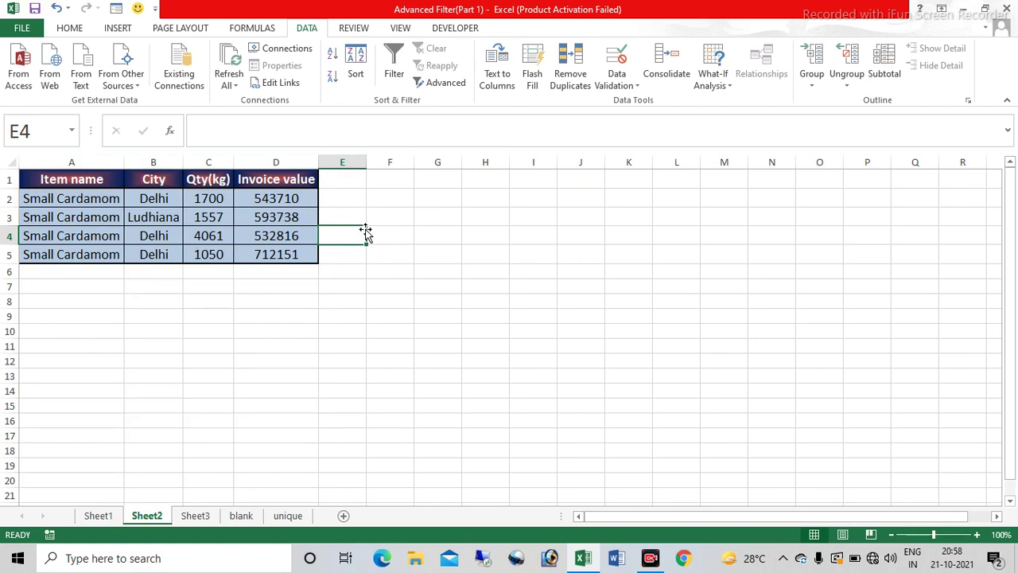
# Clear the Qty(kg) criterion in cell H2 on the blank sheet
pyautogui.click(241, 516)
pyautogui.click(572, 197)
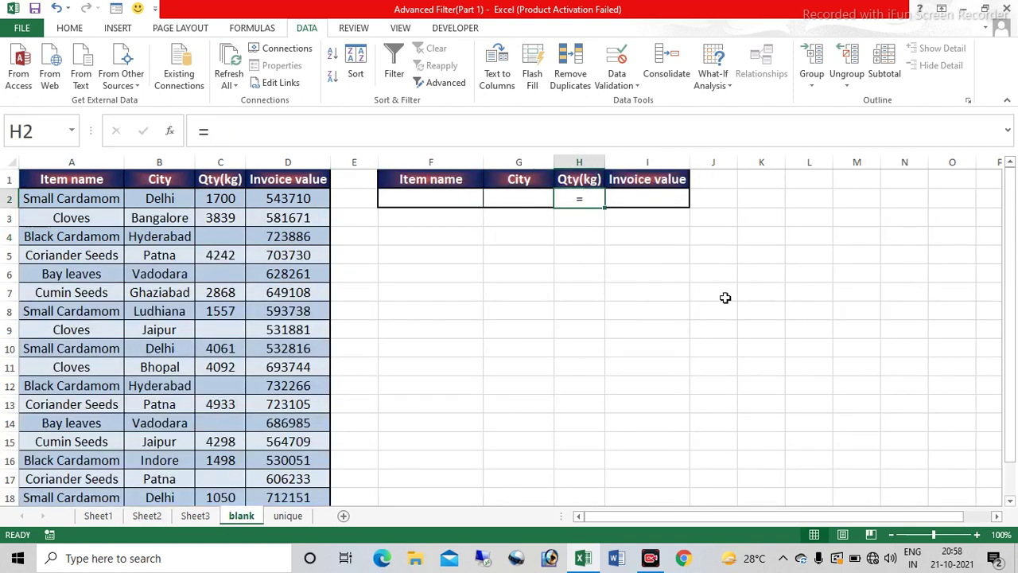
pyautogui.press('Delete')
pyautogui.click(721, 296)
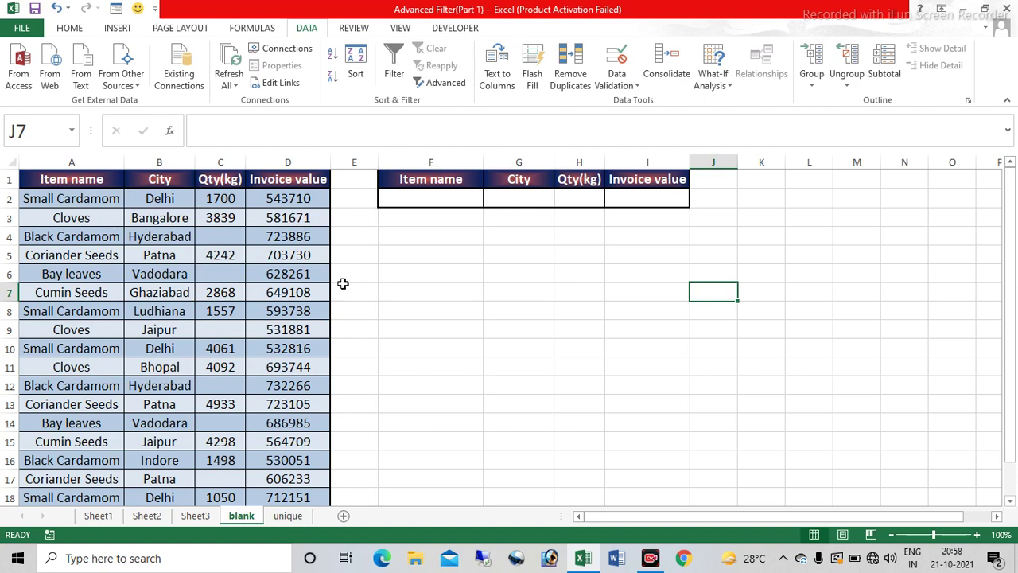
pyautogui.click(225, 239)
pyautogui.click(231, 270)
pyautogui.click(230, 331)
pyautogui.click(233, 388)
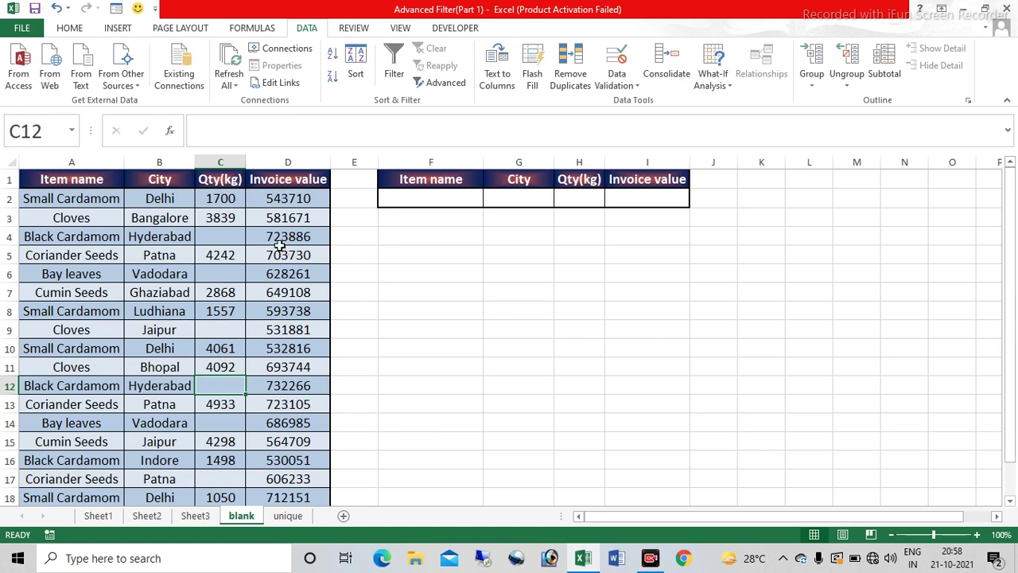
# Enter = as the Qty(kg) criterion in cell H2 to match blank quantities
pyautogui.click(579, 197)
pyautogui.write('=')
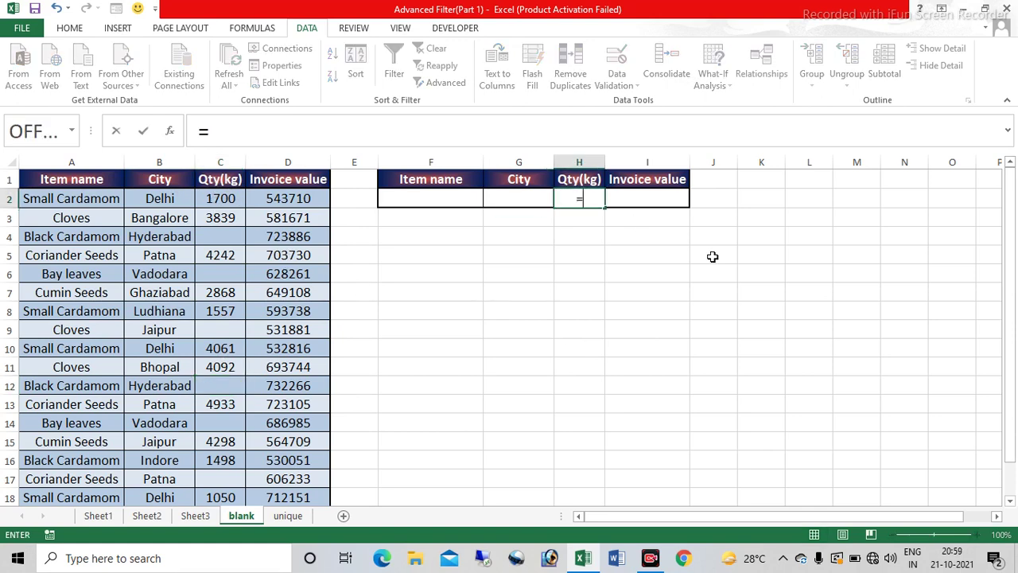
pyautogui.press('Return')
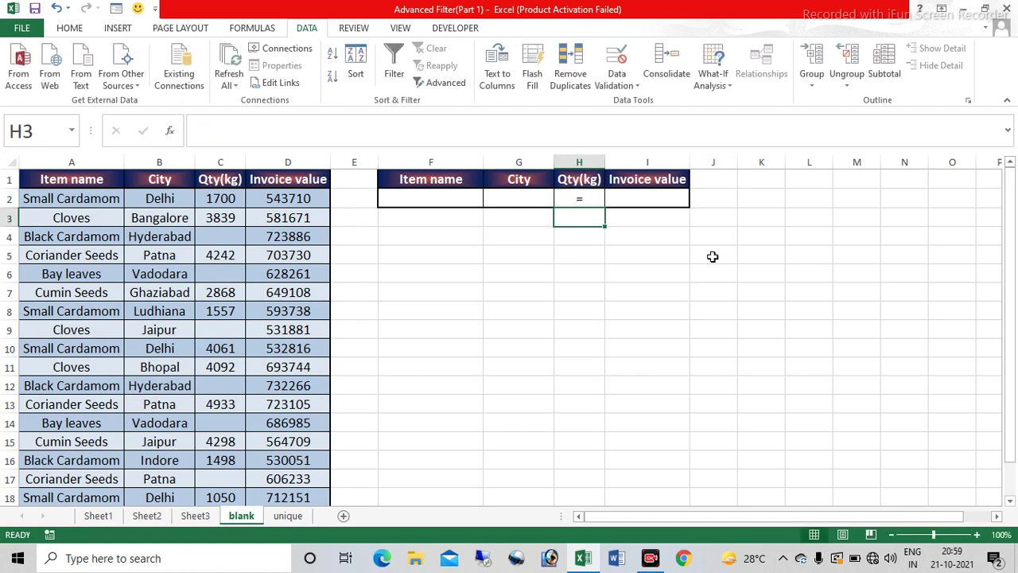
# Start an in-place Advanced Filter on the blank sheet and set its list range to $A$1:$D$18
pyautogui.click(442, 83)
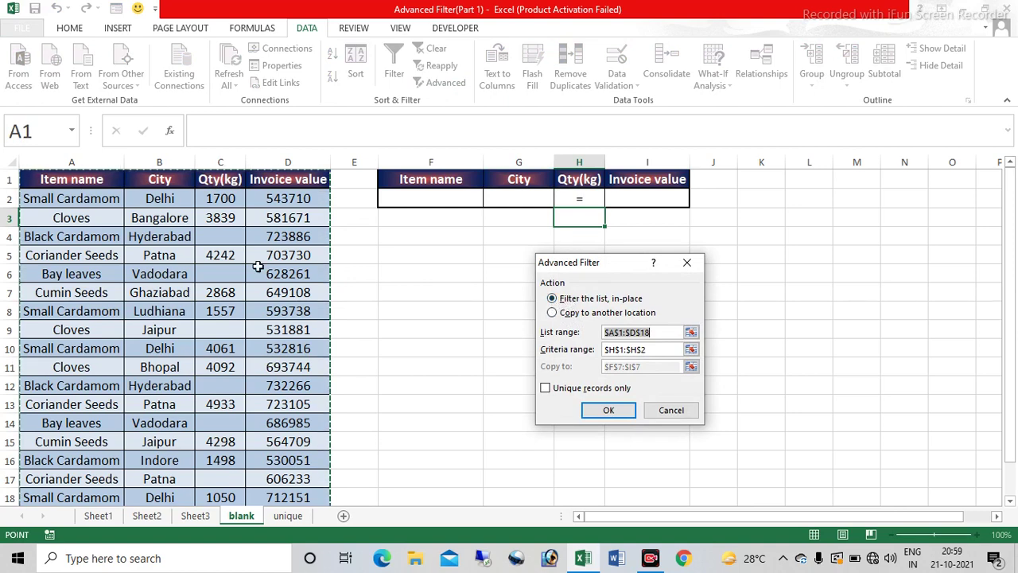
pyautogui.click(649, 333)
pyautogui.doubleClick(650, 334)
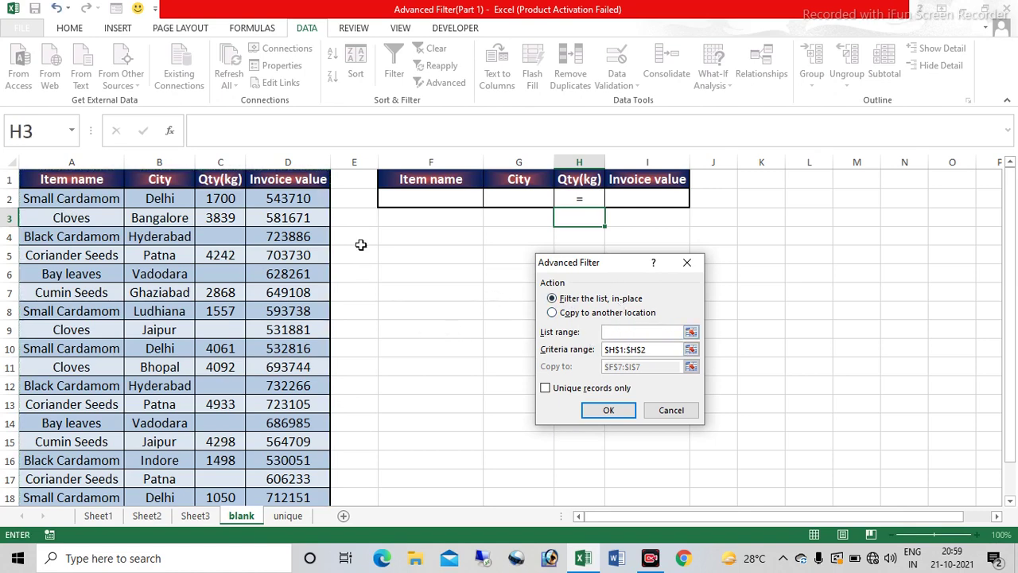
pyautogui.moveTo(95, 178); pyautogui.dragTo(288, 478)
# Set the criteria range to the Qty(kg) header and its criterion in H1:H2, and apply the filter in place
pyautogui.doubleClick(661, 349)
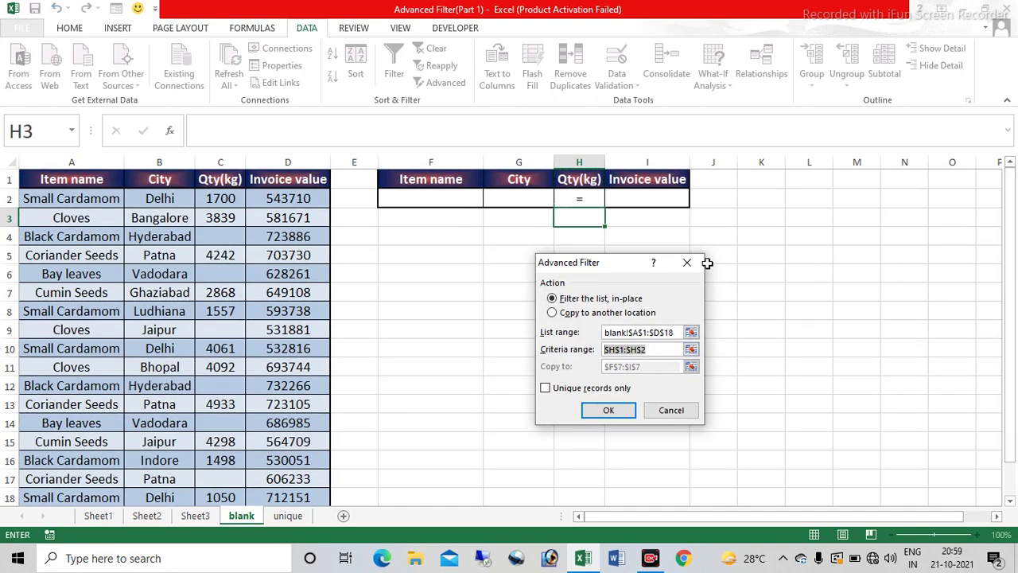
pyautogui.click(579, 180)
pyautogui.moveTo(579, 179); pyautogui.dragTo(580, 200)
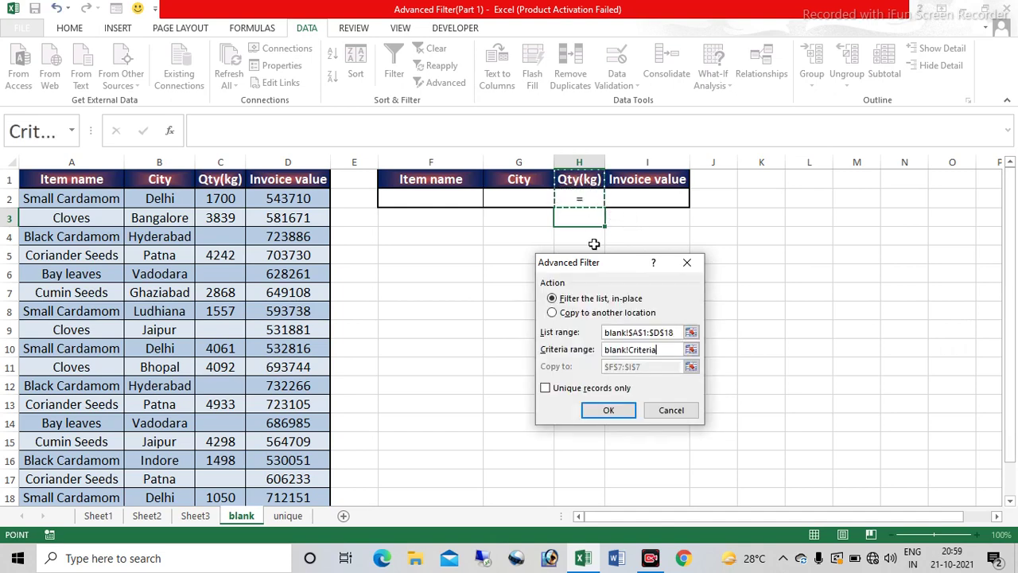
pyautogui.click(610, 409)
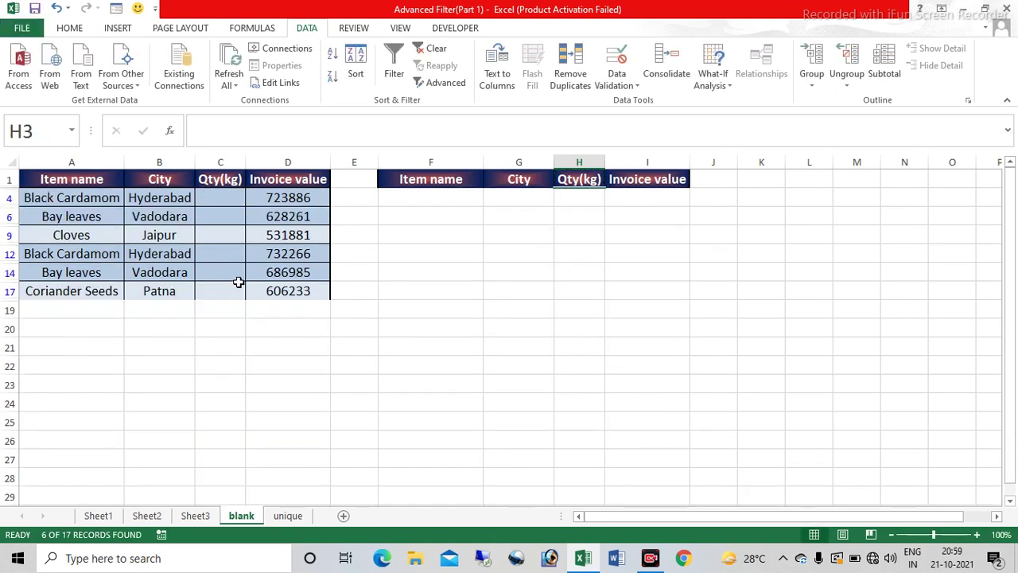
# Clear the in-place filter, then set up an Advanced Filter that copies to another location with list range $A$1:$D$18
pyautogui.click(432, 49)
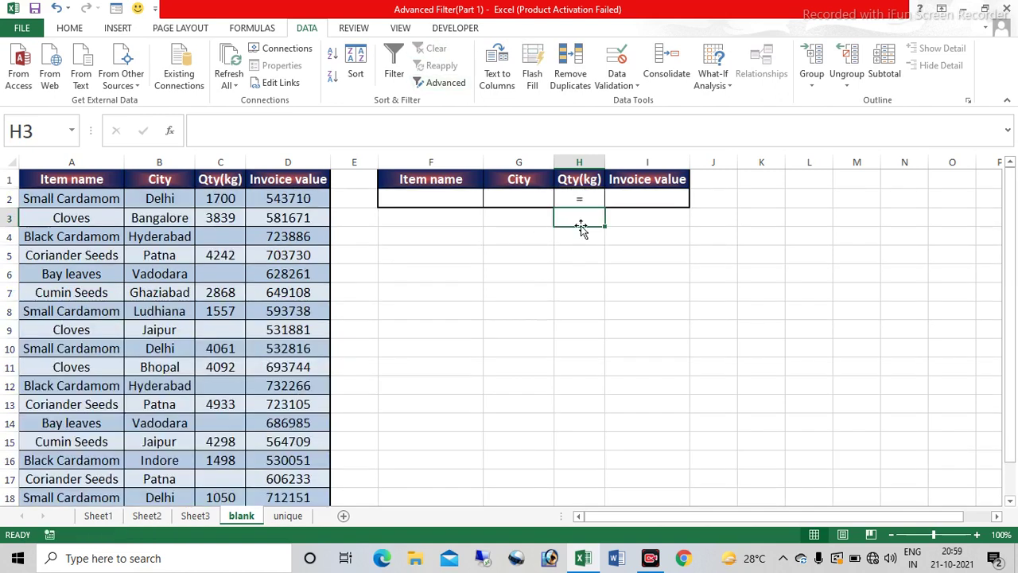
pyautogui.click(442, 89)
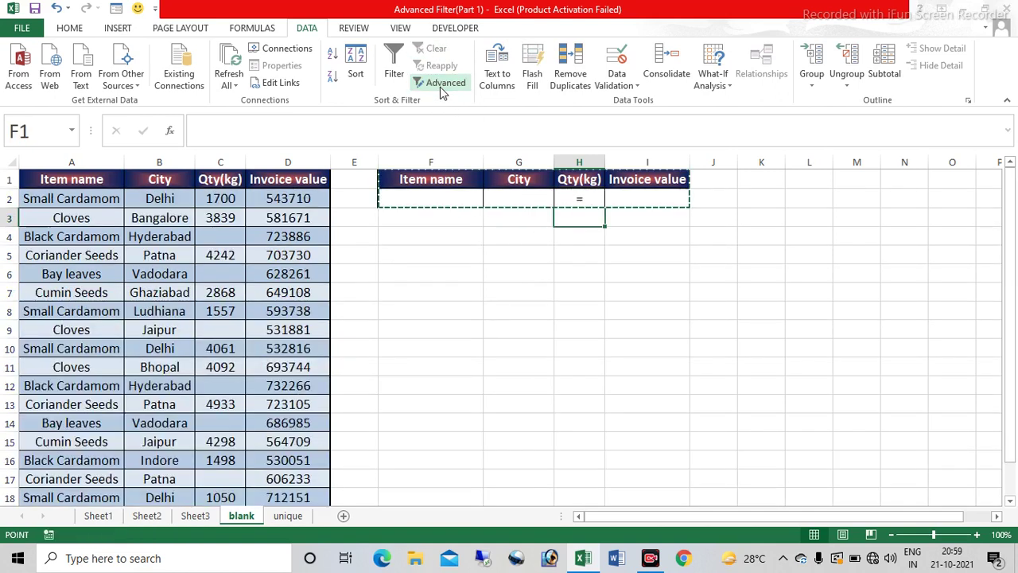
pyautogui.click(571, 313)
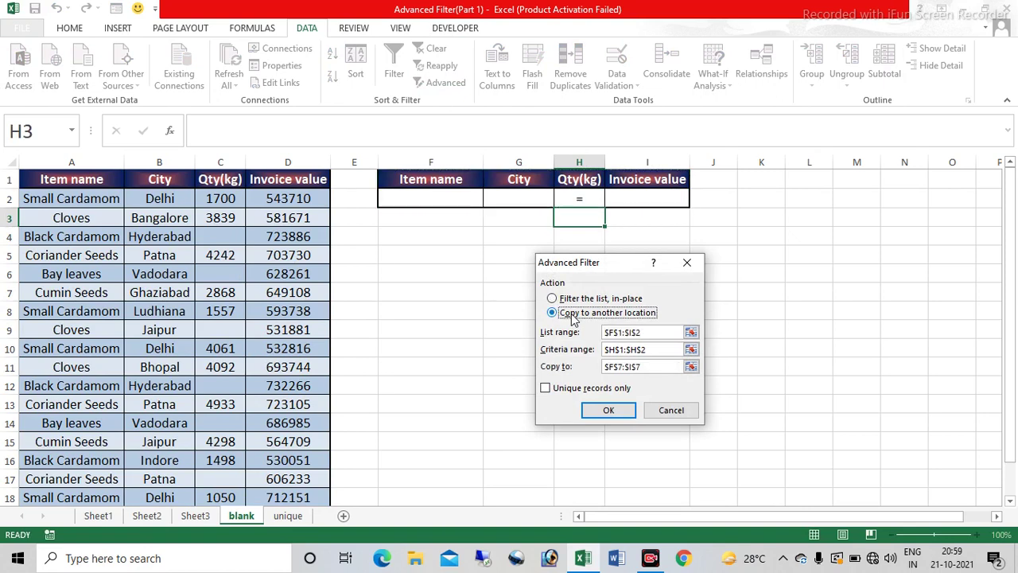
pyautogui.click(645, 333)
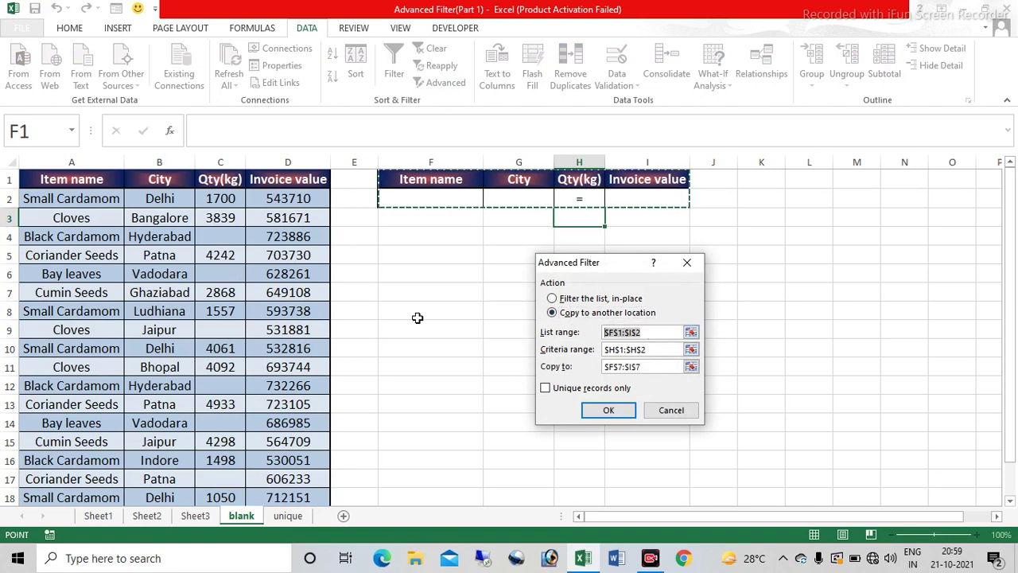
pyautogui.moveTo(100, 179); pyautogui.dragTo(278, 443)
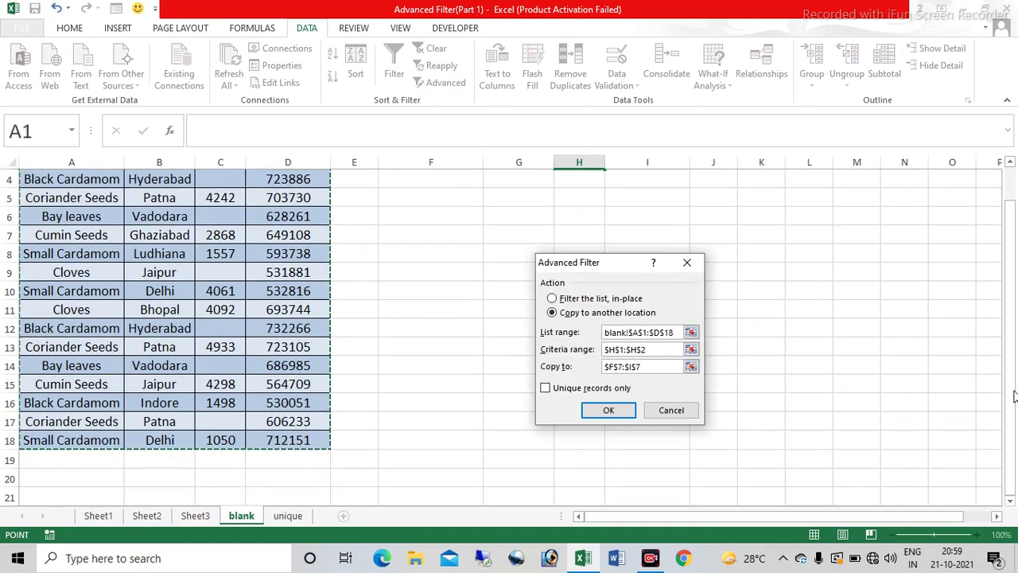
# Set the criteria range to the Qty(kg) header and its criterion in H1:H2, and copy the matching records to F7
pyautogui.click(665, 350)
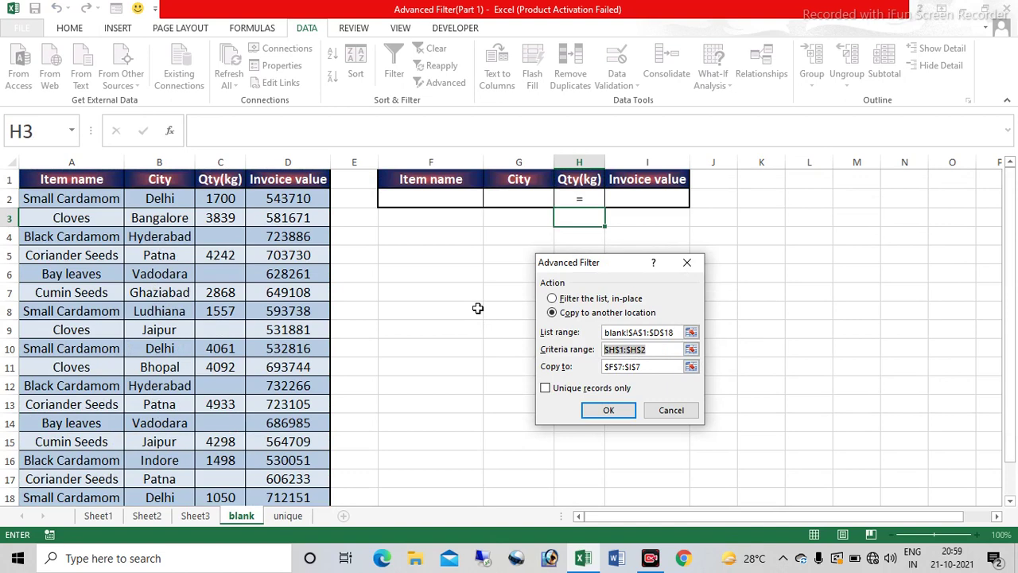
pyautogui.click(581, 180)
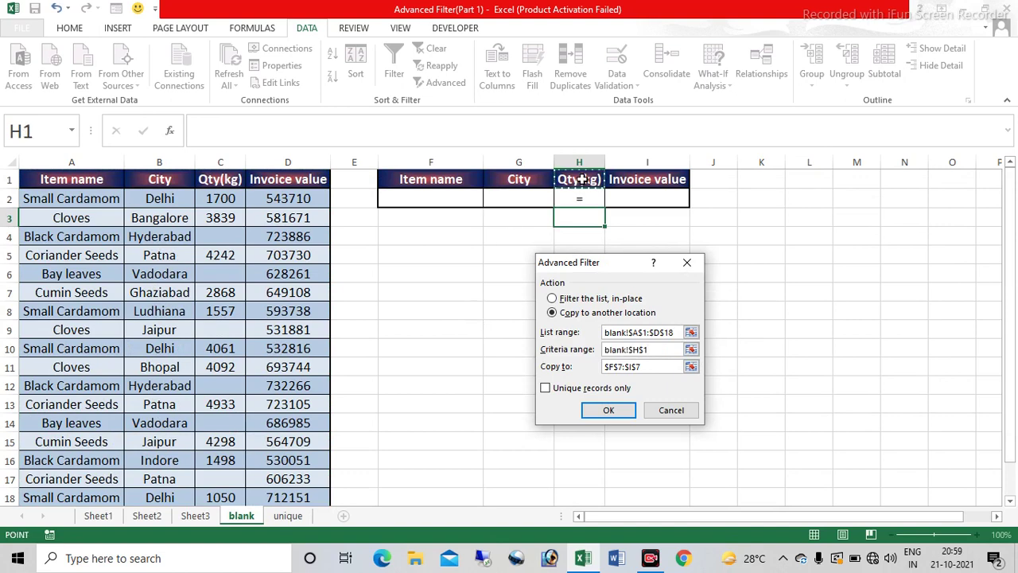
pyautogui.moveTo(582, 179); pyautogui.dragTo(583, 199)
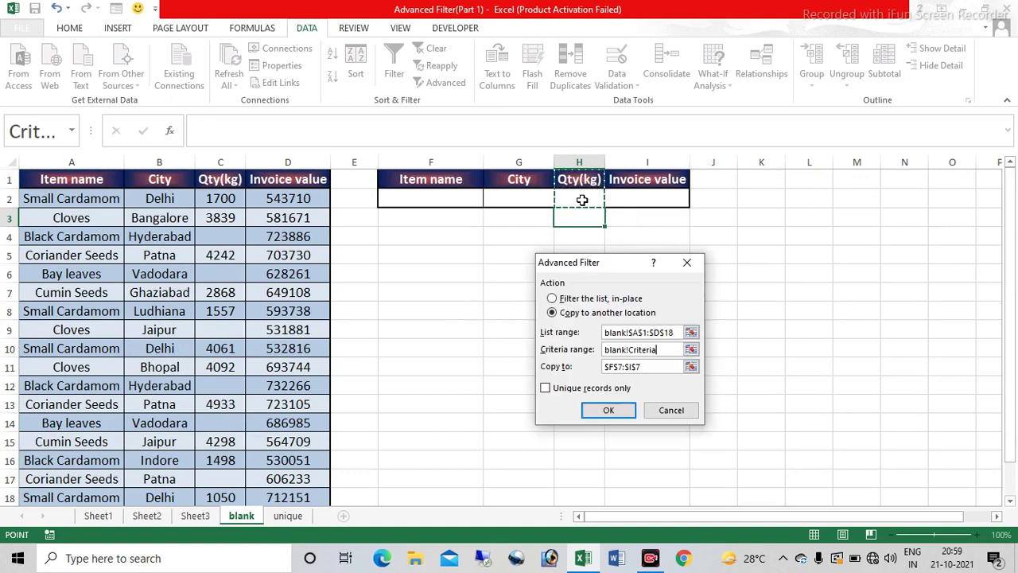
pyautogui.click(651, 367)
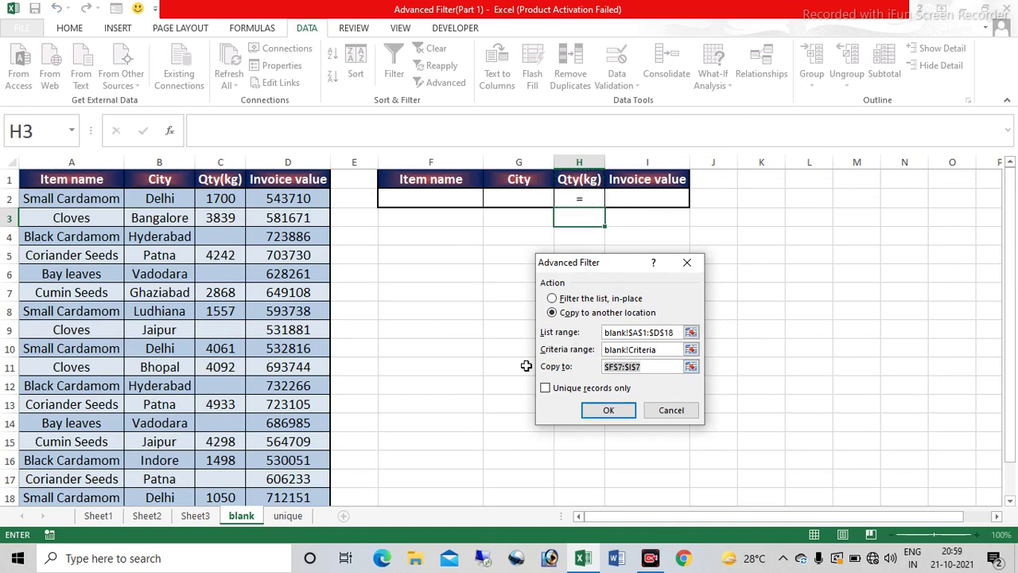
pyautogui.click(427, 292)
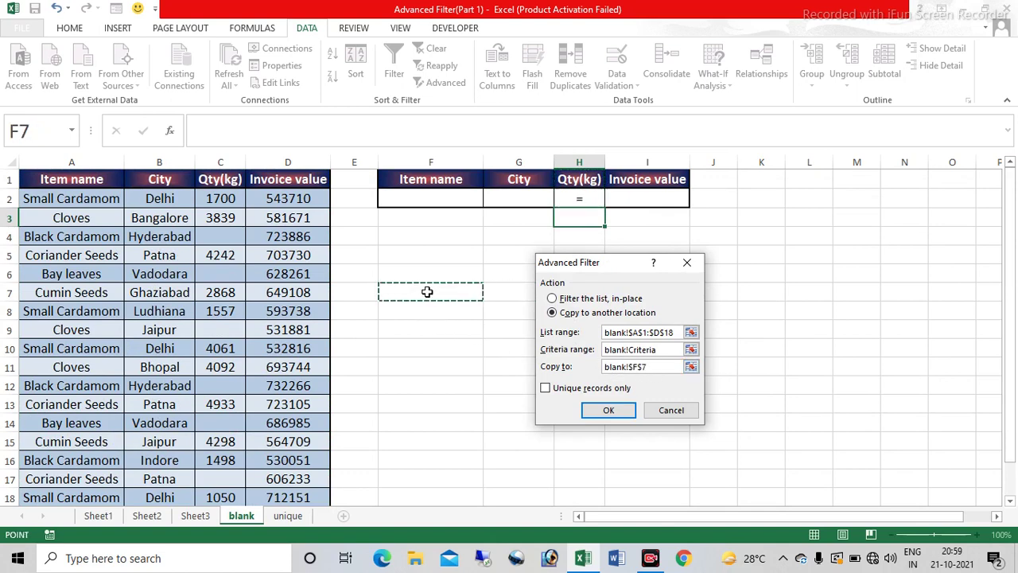
pyautogui.click(612, 412)
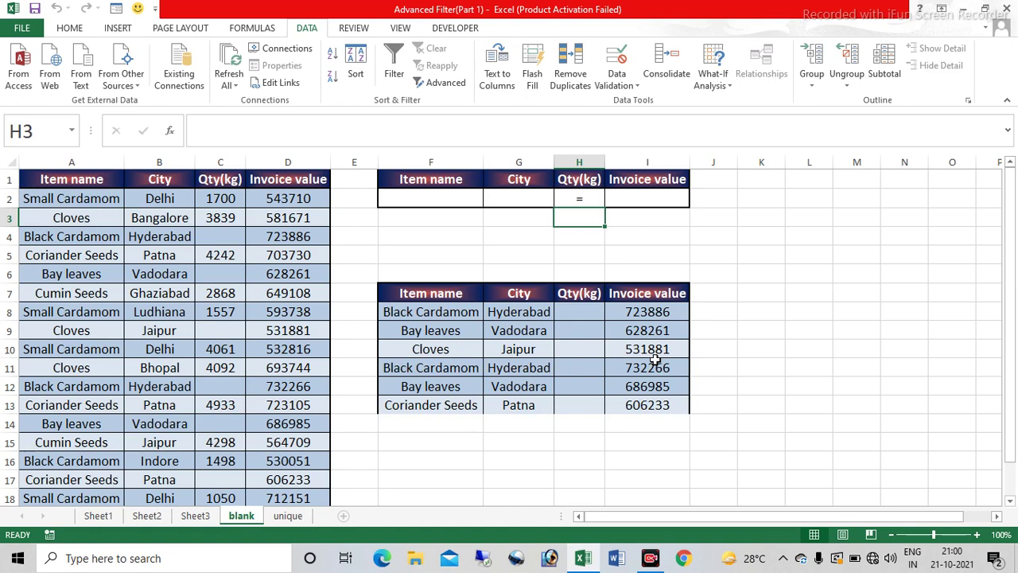
# Go to the unique sheet and look through the pick list of item names for cell A4 without choosing one
pyautogui.click(288, 515)
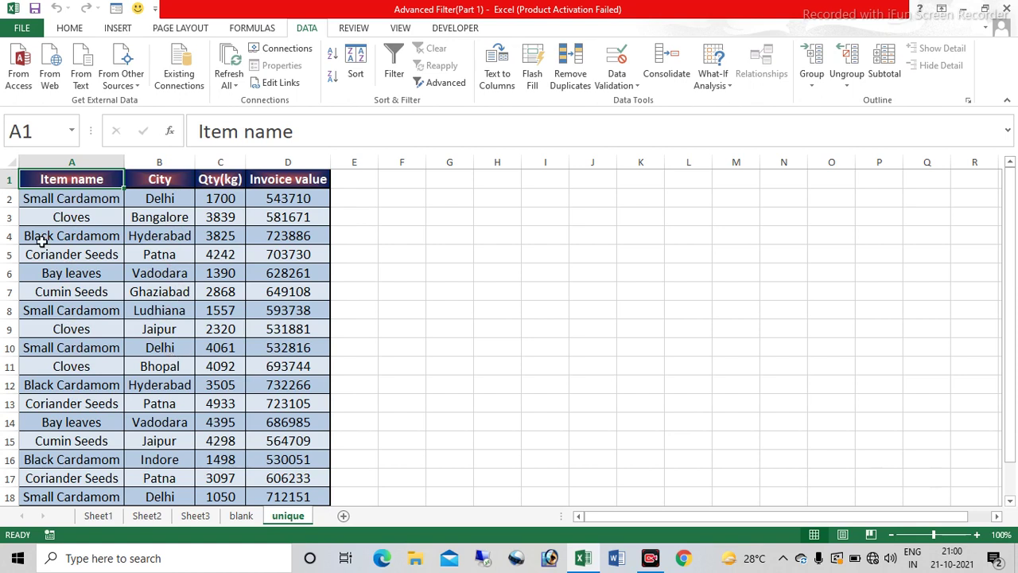
pyautogui.click(83, 236)
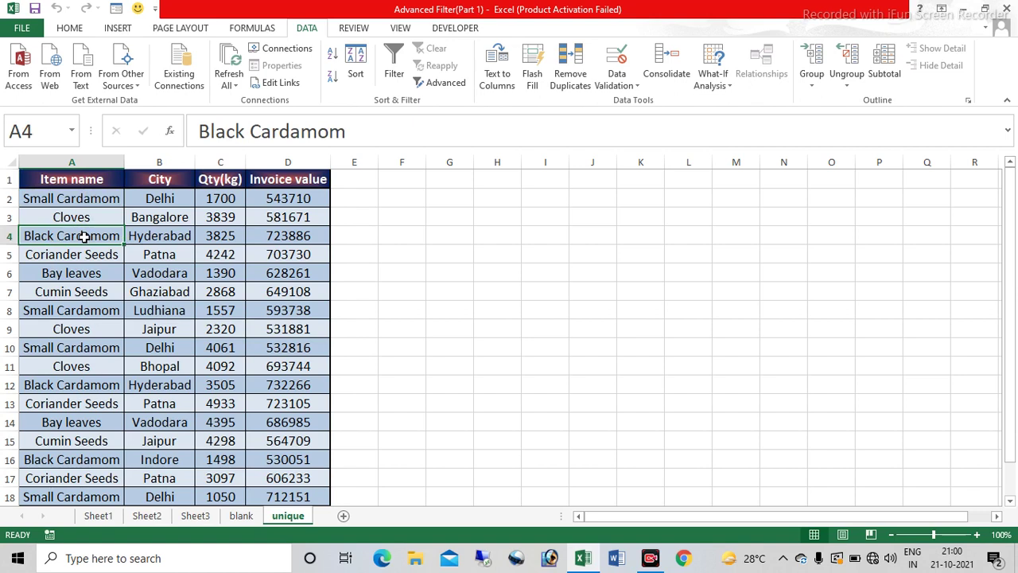
pyautogui.hotkey('alt', 'Down')
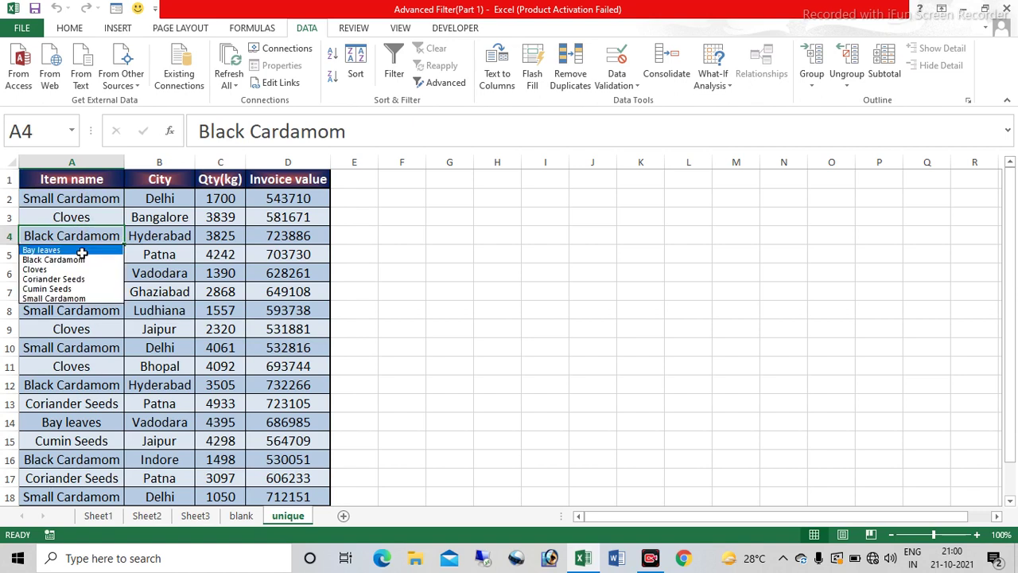
pyautogui.press('Down')
pyautogui.press('Down')
pyautogui.press('Down')
pyautogui.press('Down')
pyautogui.press('Down')
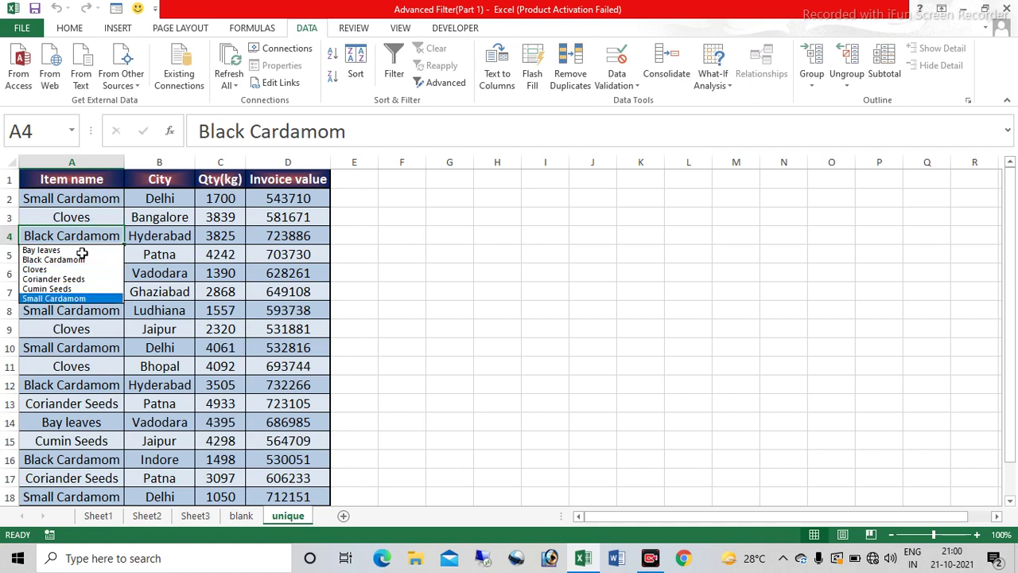
pyautogui.press('Escape')
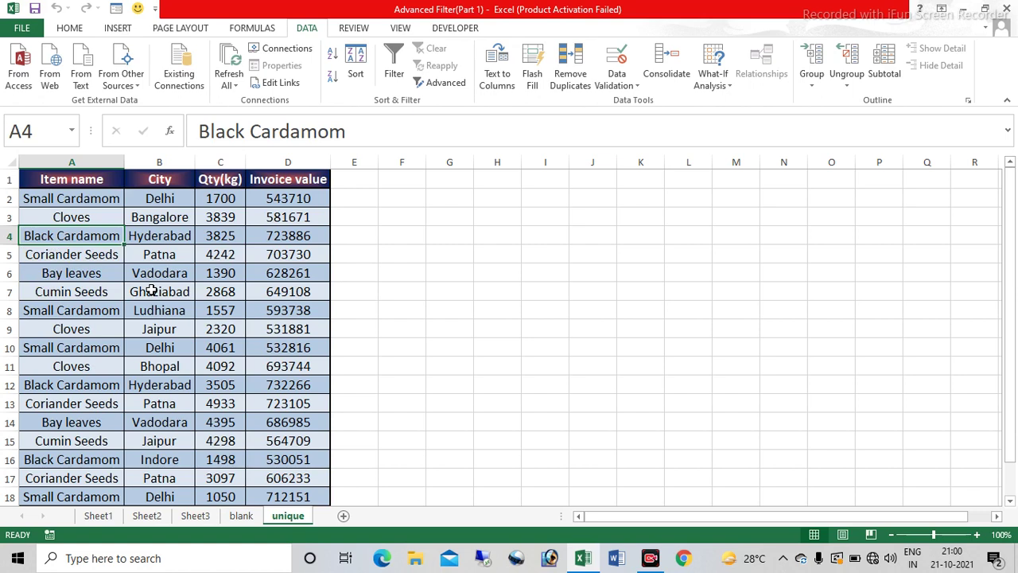
# Look through the pick list of city names for cell B7 without choosing one
pyautogui.hotkey('alt', 'Down')
pyautogui.click(151, 291)
pyautogui.hotkey('alt', 'Down')
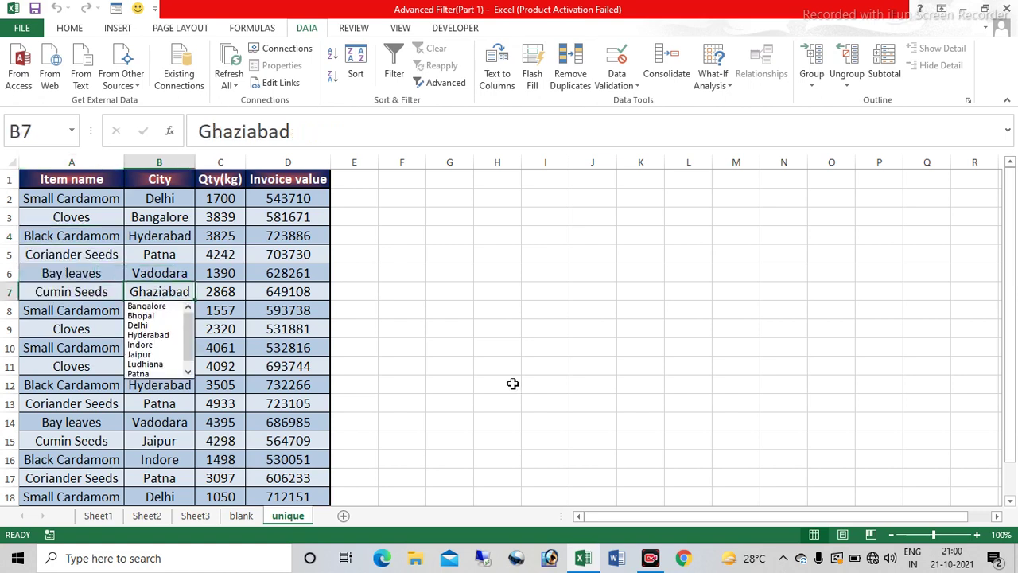
pyautogui.moveTo(188, 333); pyautogui.dragTo(186, 348)
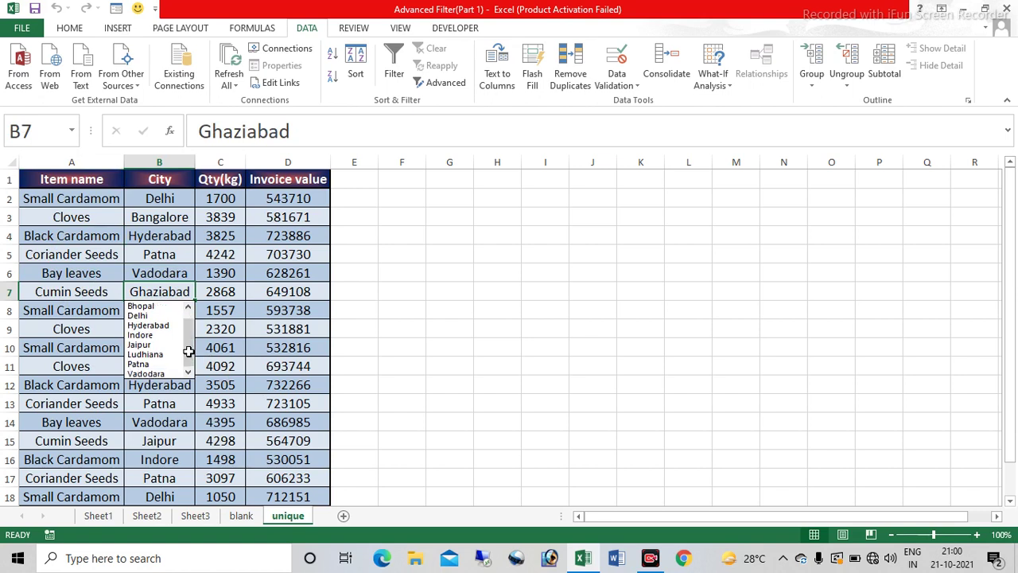
pyautogui.press('Escape')
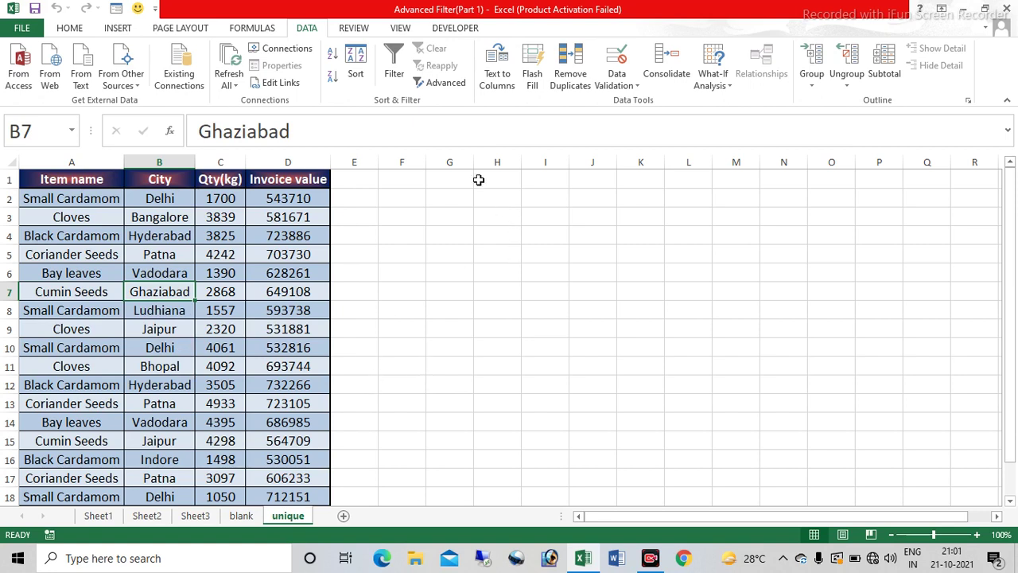
# Start an Advanced Filter that copies to another location and set its list range to the Item name column, $A$1:$A$18
pyautogui.click(439, 85)
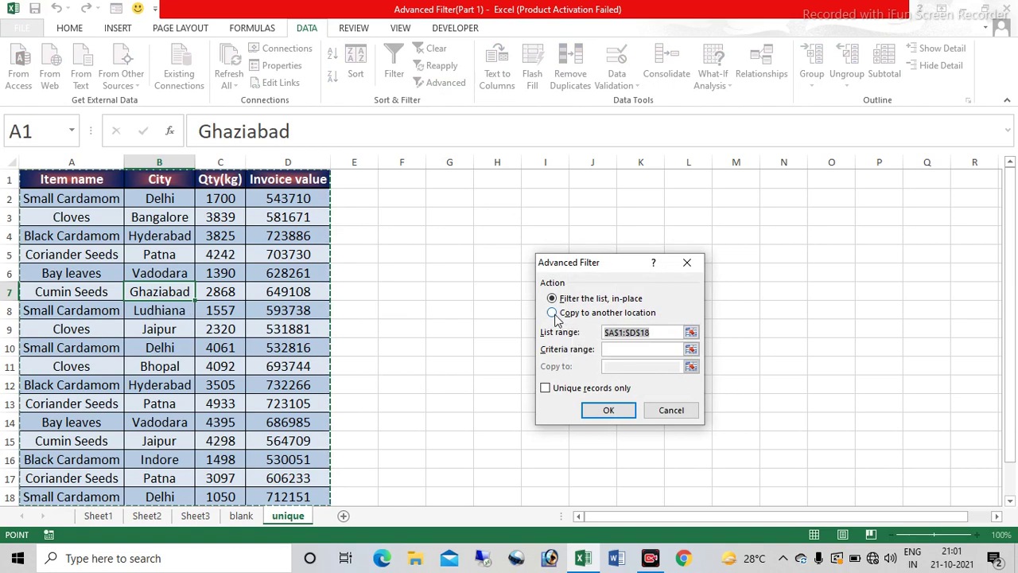
pyautogui.click(553, 312)
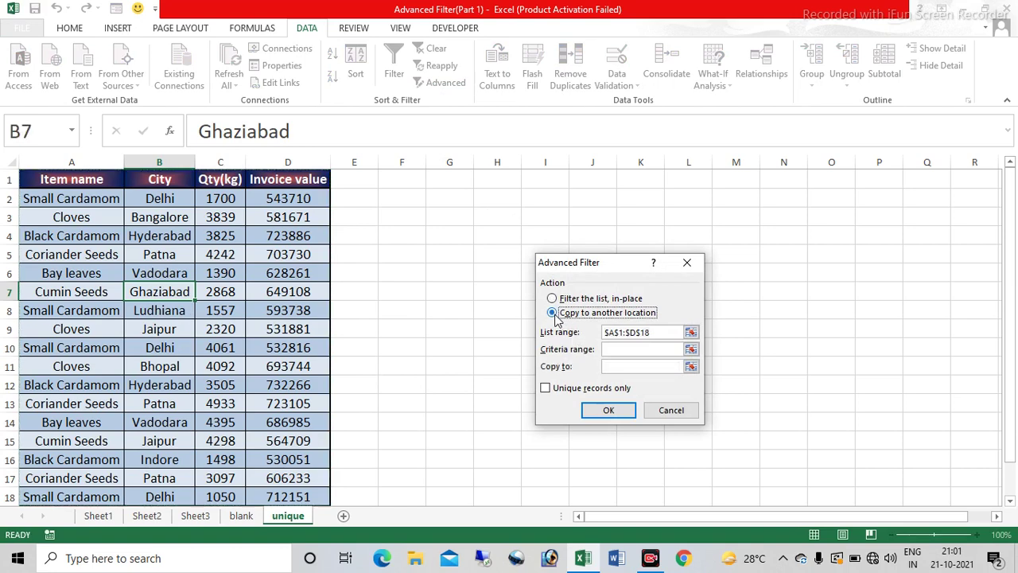
pyautogui.click(647, 333)
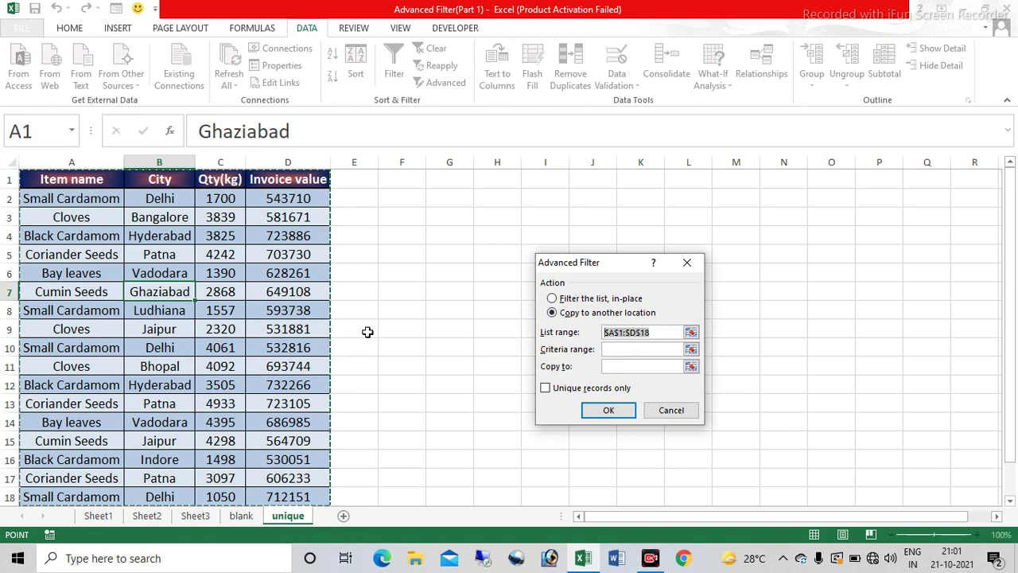
pyautogui.press('BackSpace')
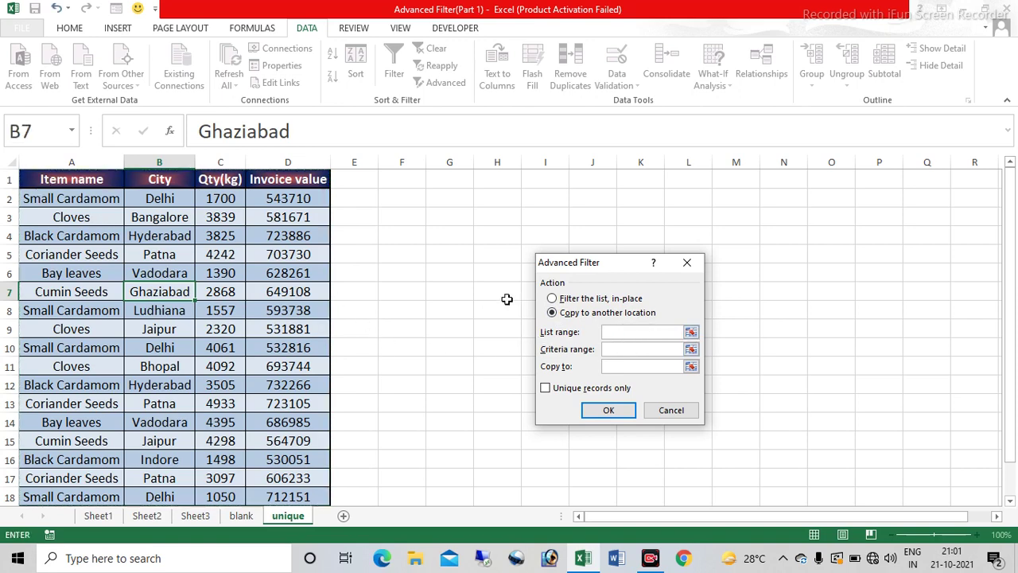
pyautogui.moveTo(77, 178); pyautogui.dragTo(77, 498)
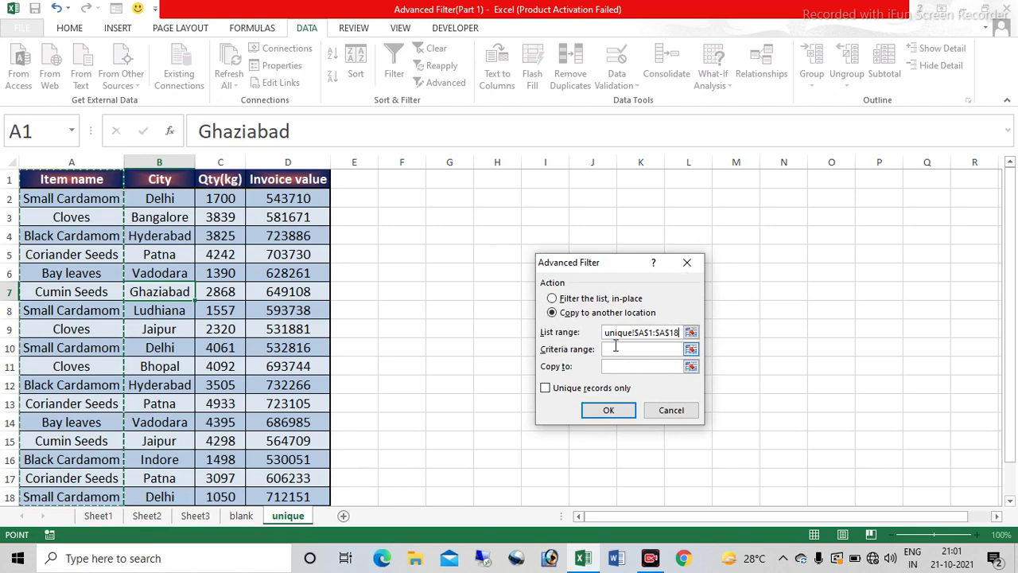
# Copy only the unique item names to H1 and fit column H's width to its contents
pyautogui.click(627, 366)
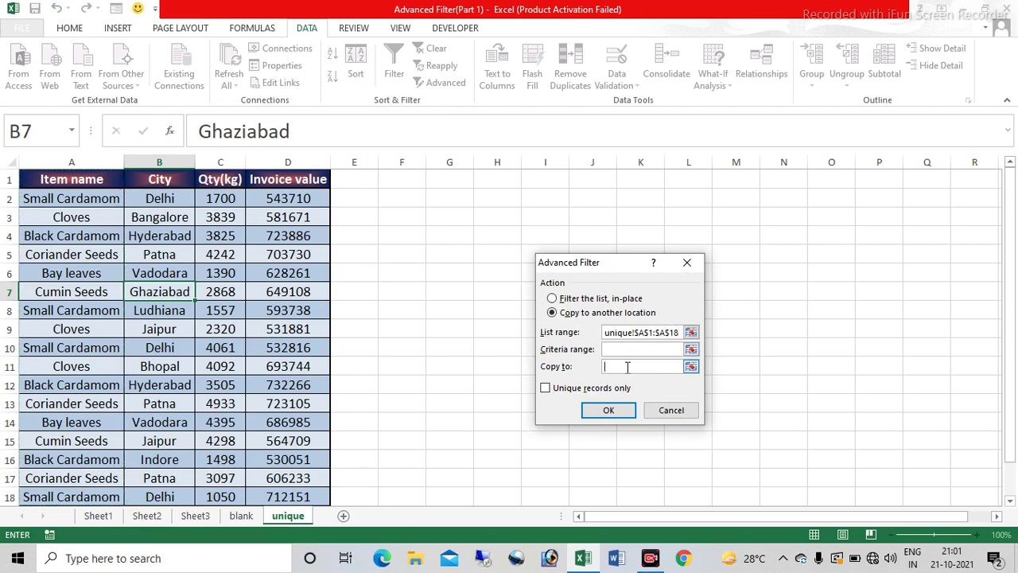
pyautogui.click(506, 178)
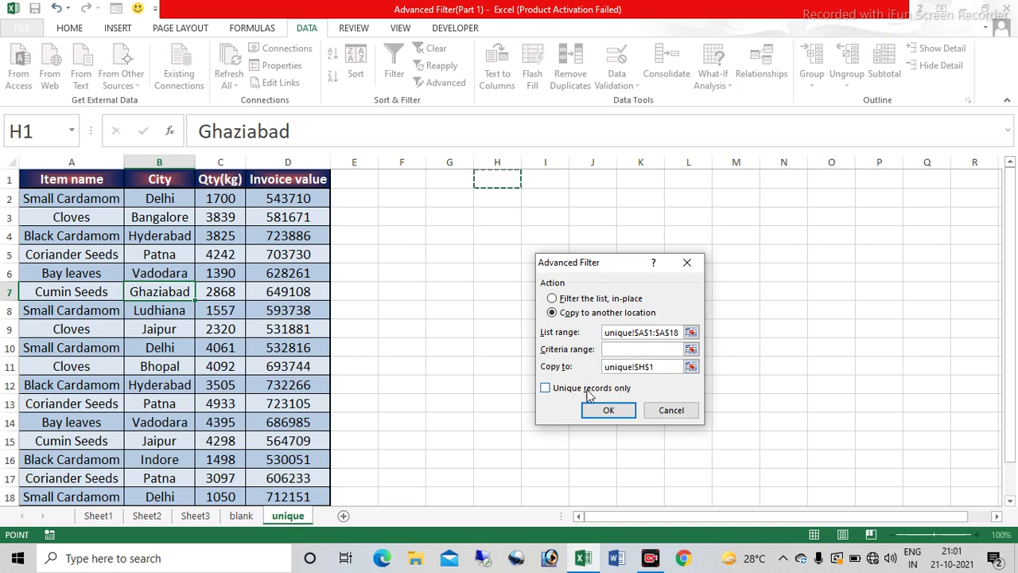
pyautogui.click(546, 389)
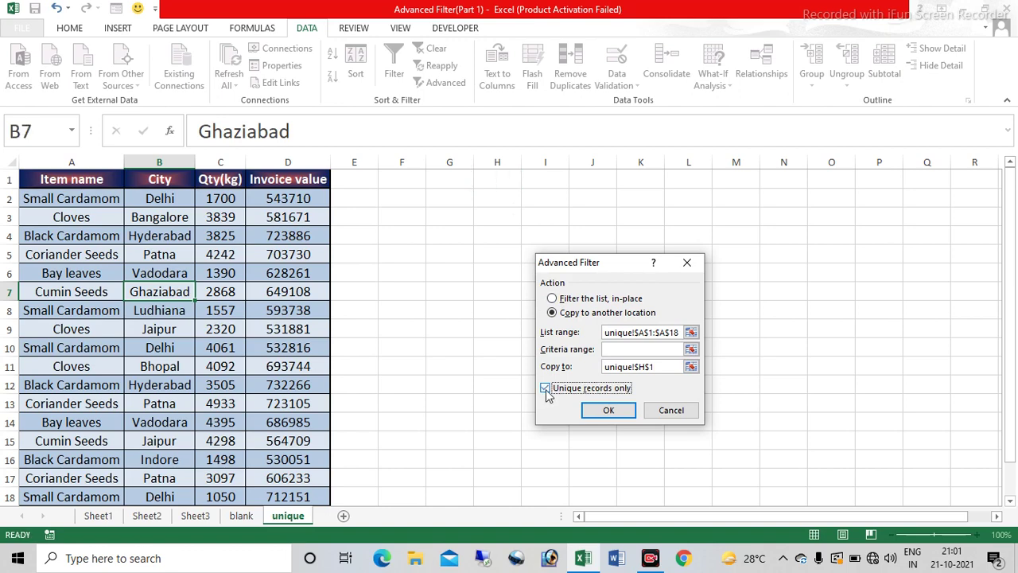
pyautogui.click(609, 410)
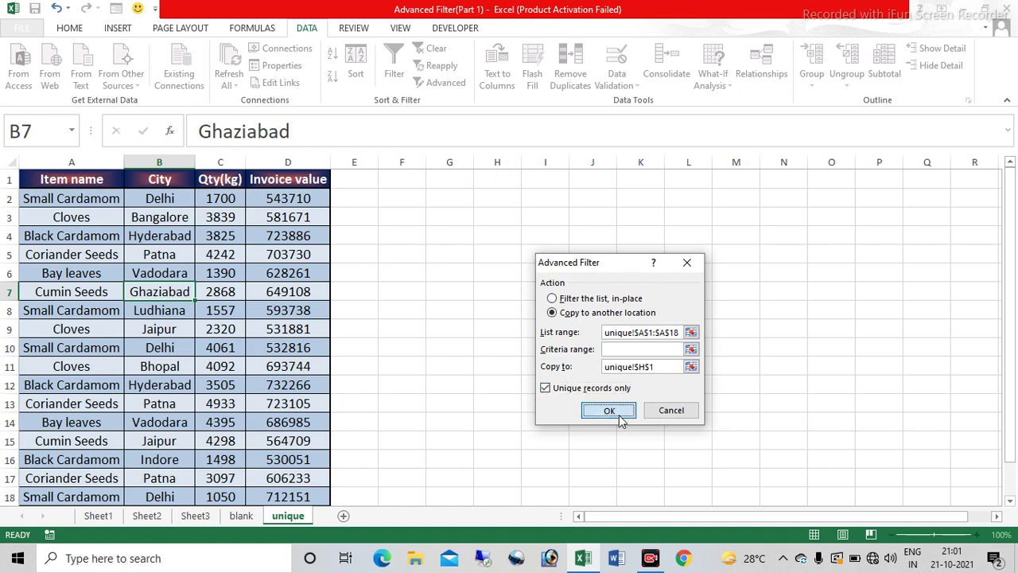
pyautogui.doubleClick(524, 162)
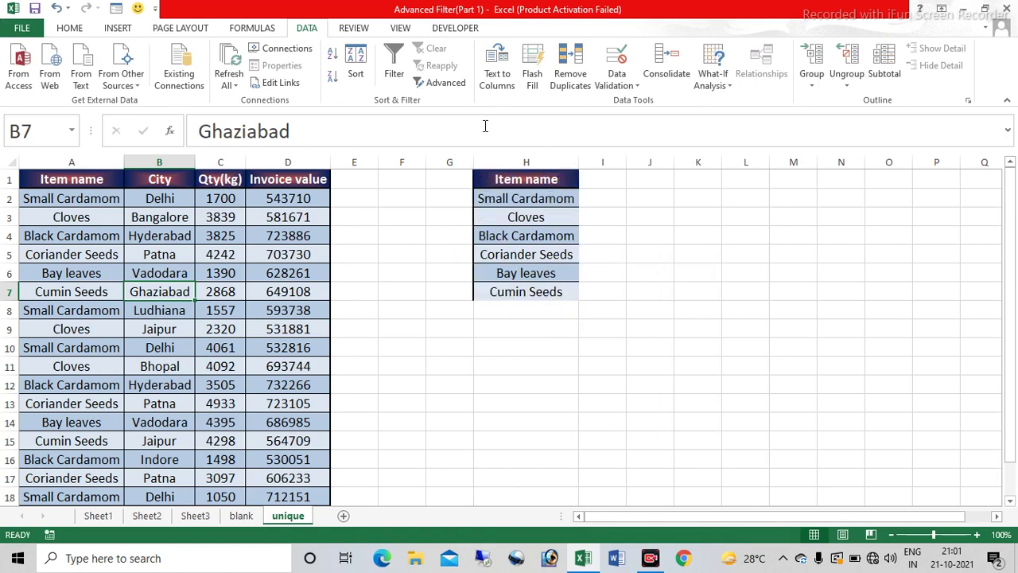
# Start another copy-to-location Advanced Filter and set its list range to the City column, $B$1:$B$18
pyautogui.click(445, 83)
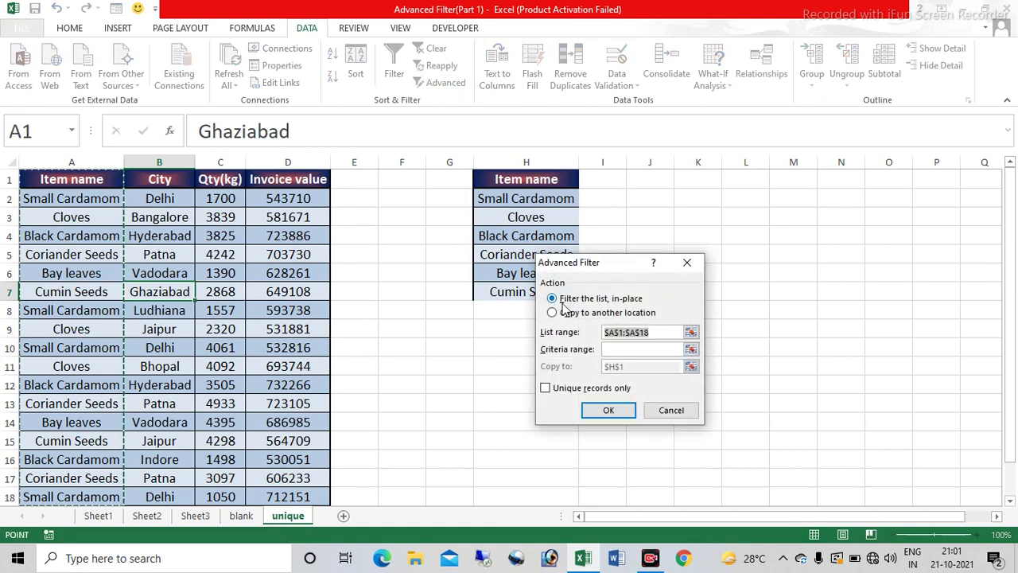
pyautogui.click(552, 312)
pyautogui.click(649, 332)
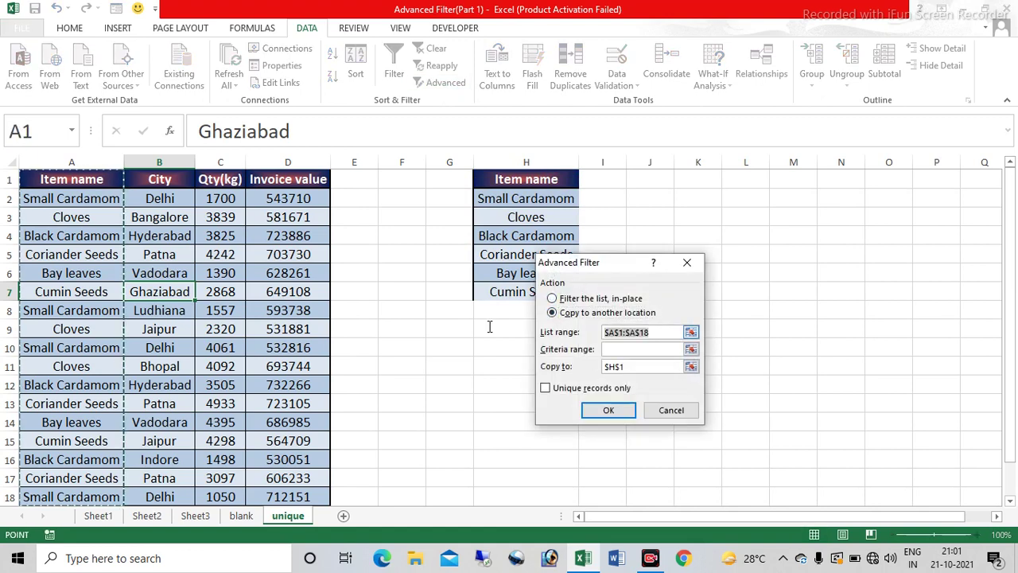
pyautogui.moveTo(178, 186); pyautogui.dragTo(166, 495)
pyautogui.click(623, 350)
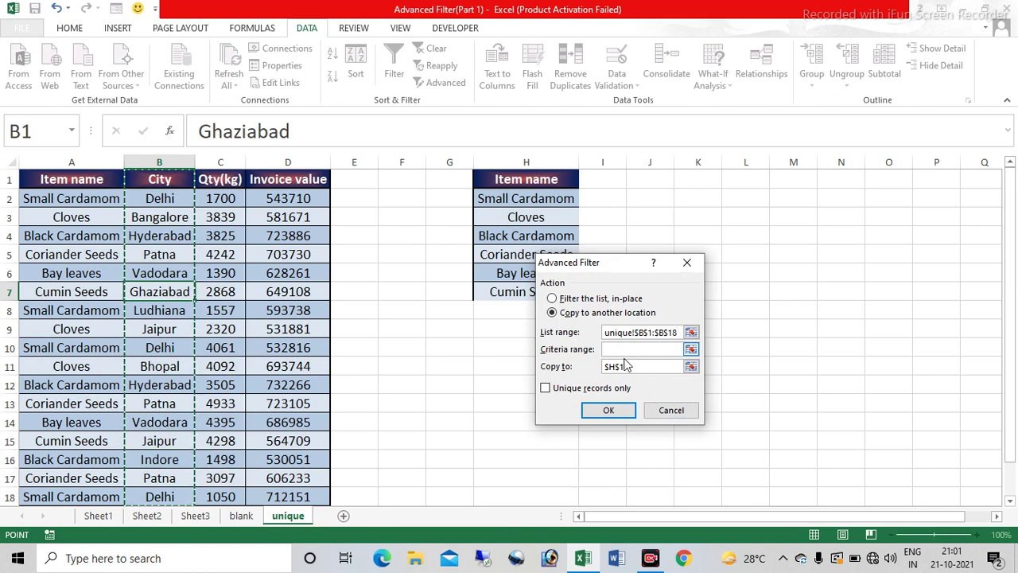
# Set the copy destination to J1, restrict the output to unique records, and extract the city names
pyautogui.click(630, 367)
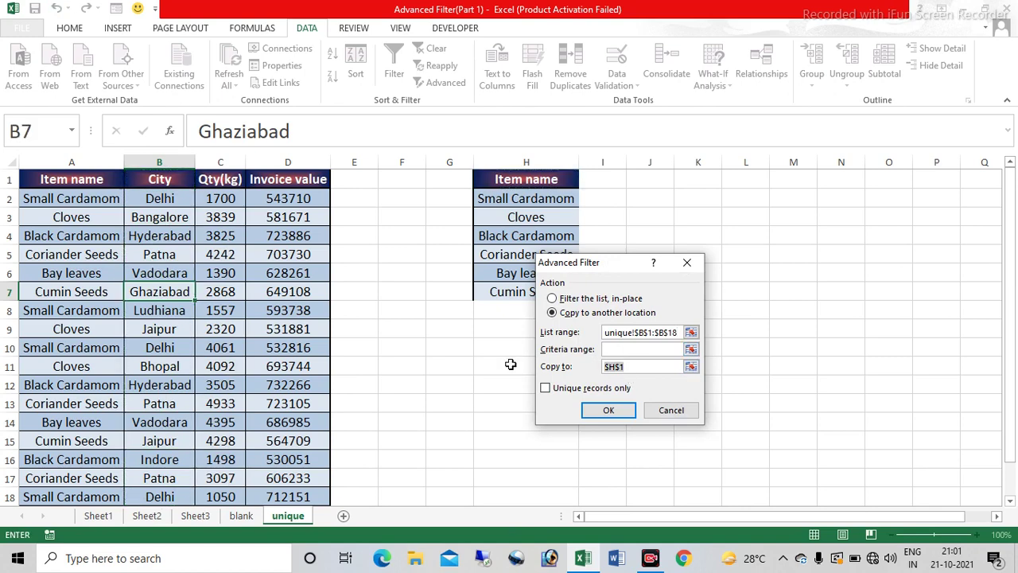
pyautogui.press('BackSpace')
pyautogui.click(649, 178)
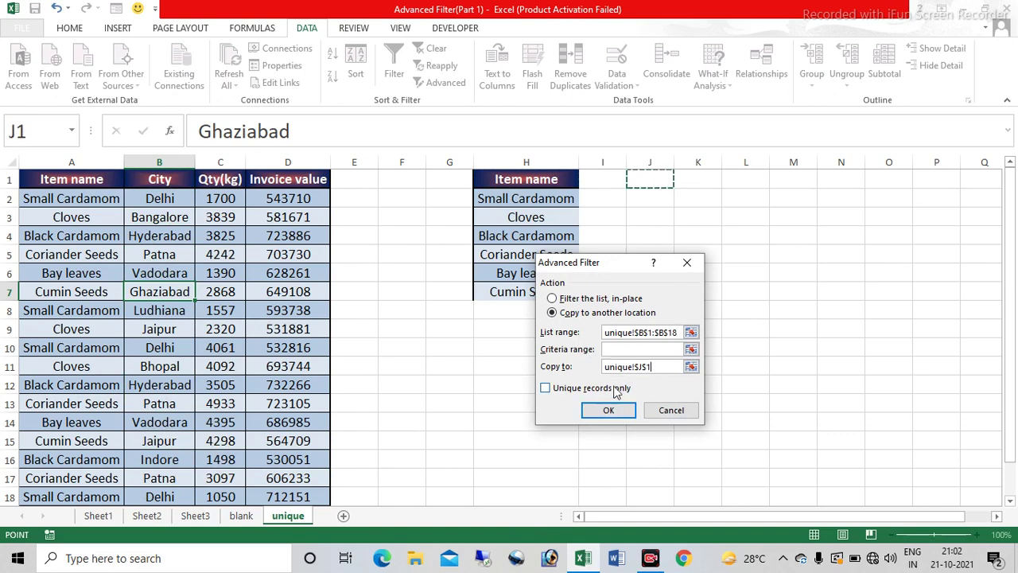
pyautogui.click(545, 388)
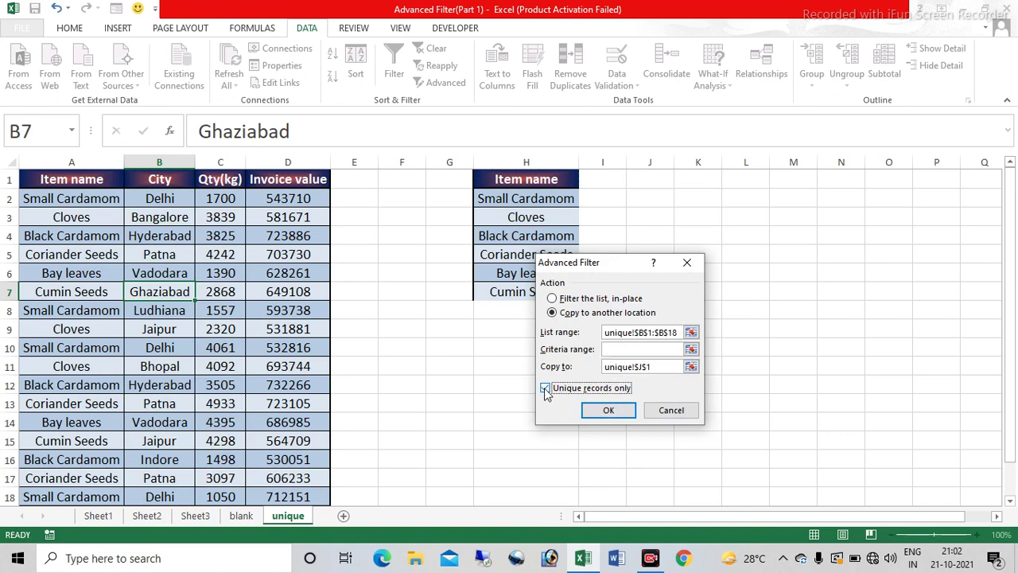
pyautogui.click(604, 410)
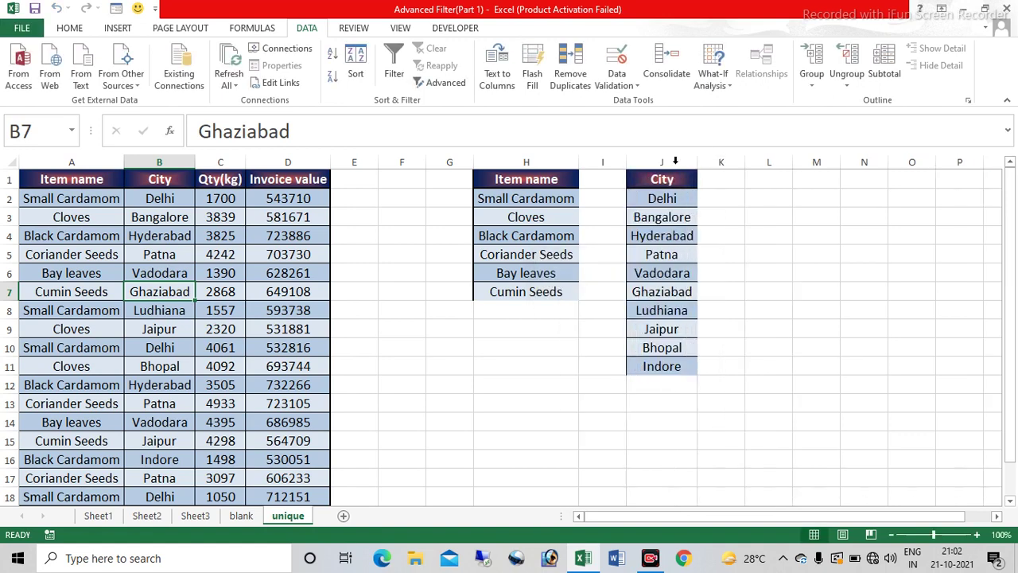